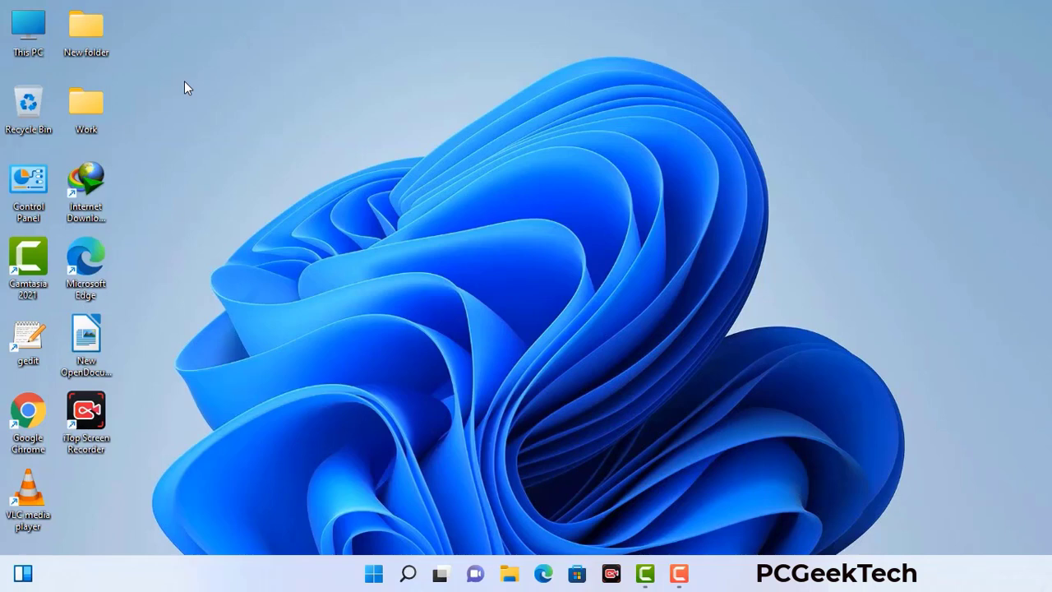
Step: Open the Run dialog with msconfig prefilled and move it to the screen centre
{"action": "key", "text": "super+r"}
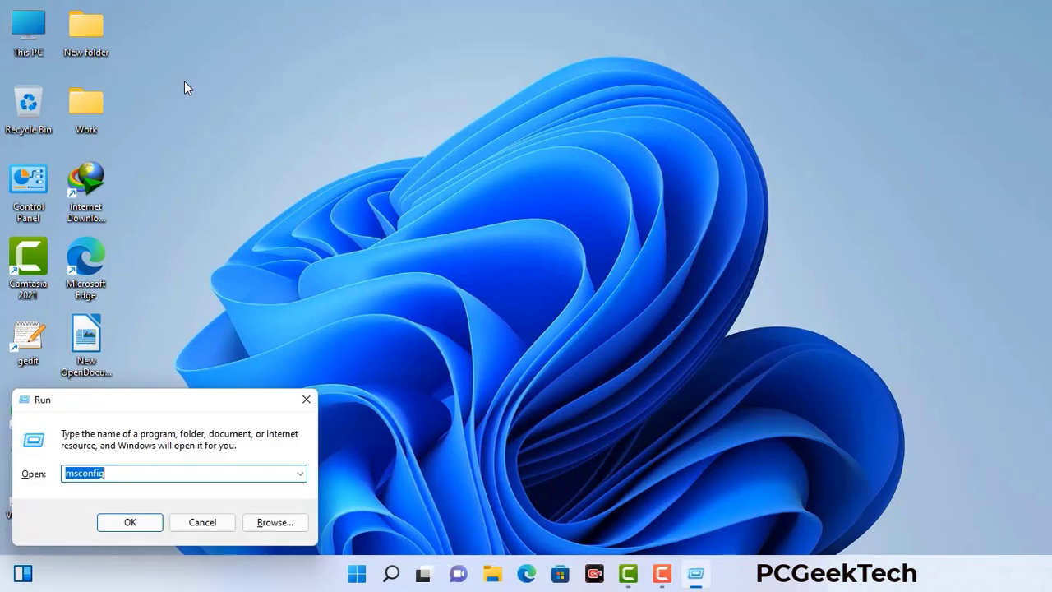
{"action": "left_click_drag", "start_coordinate": [179, 393], "coordinate": [463, 129]}
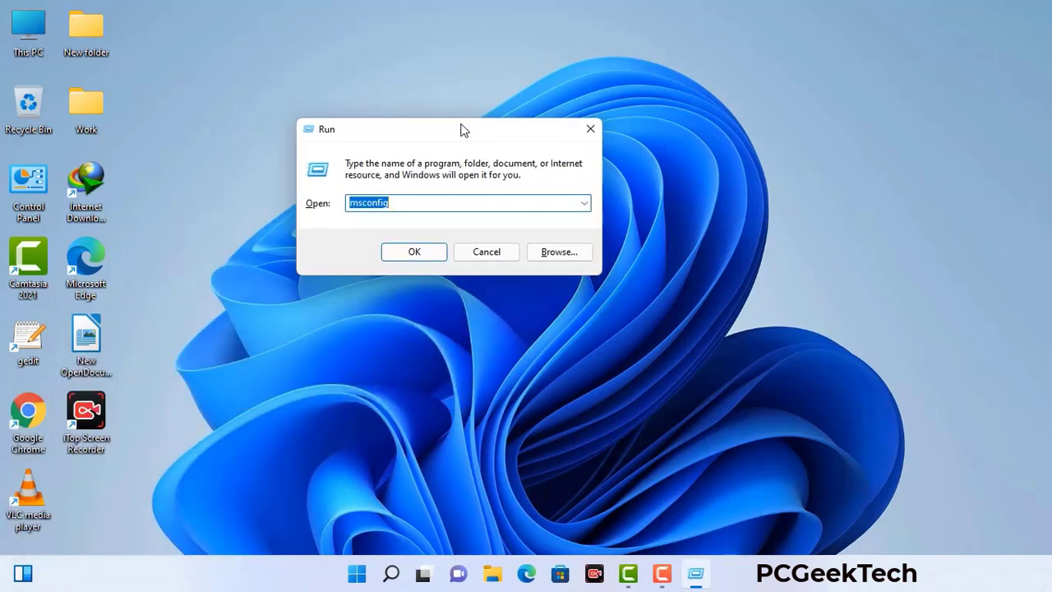
Step: Launch msconfig and apply Safe boot with the Network option on the Boot tab
{"action": "left_click", "coordinate": [419, 205]}
{"action": "left_click", "coordinate": [406, 255]}
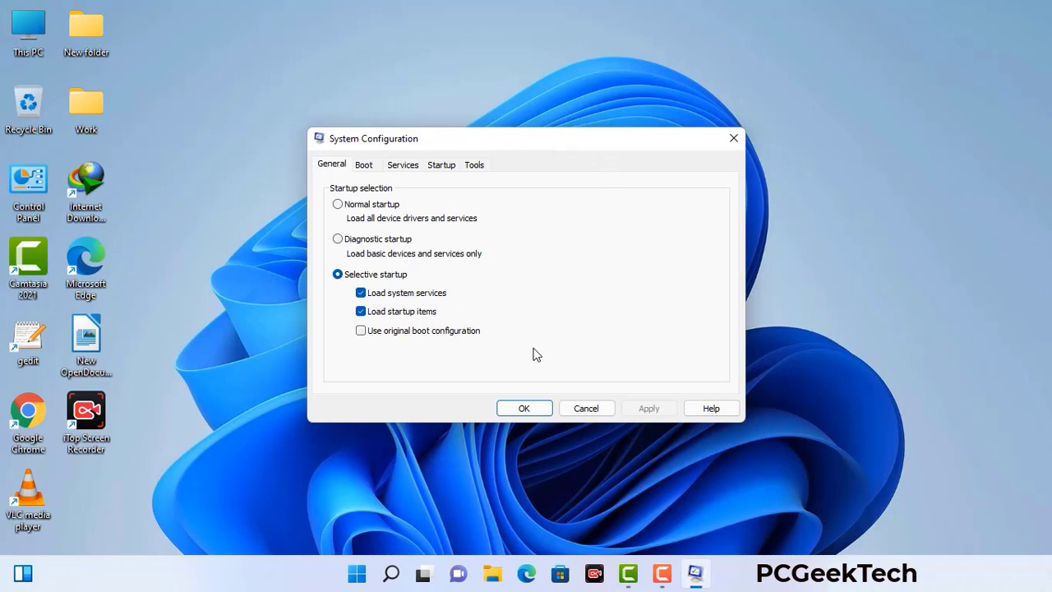
{"action": "left_click", "coordinate": [364, 165]}
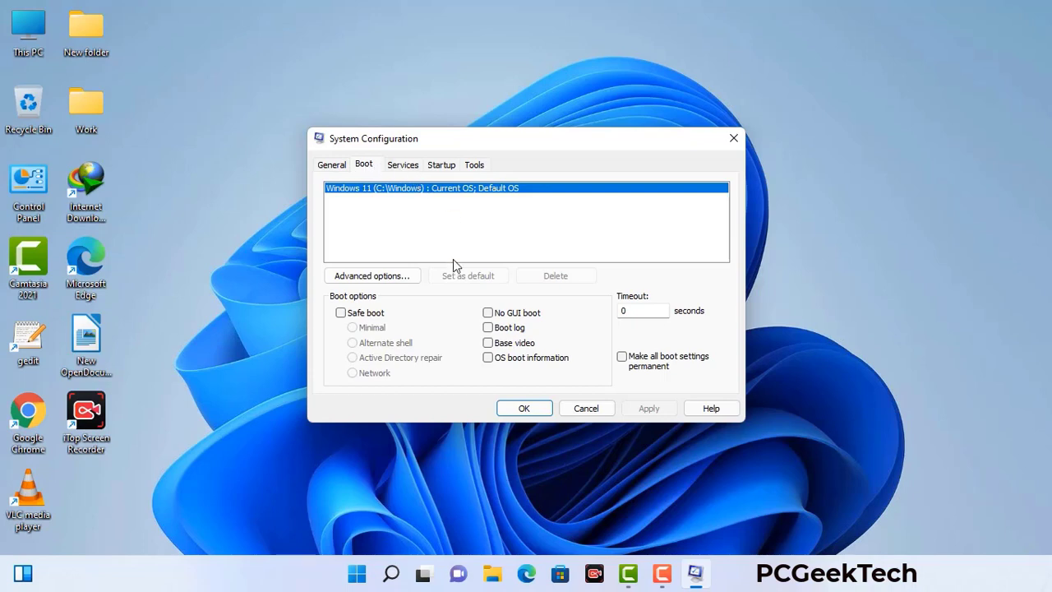
{"action": "left_click", "coordinate": [340, 316]}
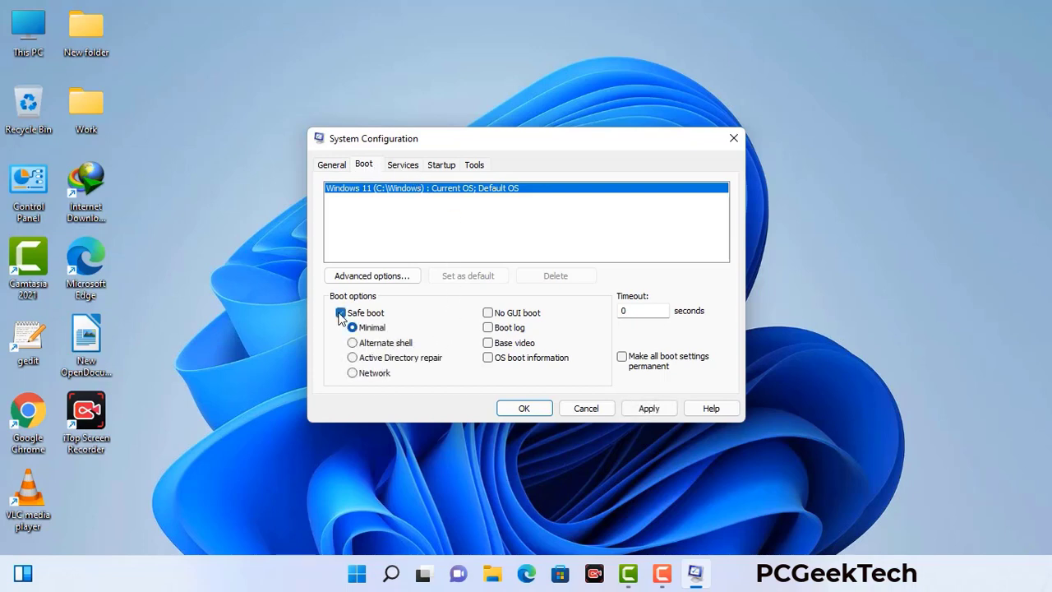
{"action": "left_click", "coordinate": [374, 374]}
{"action": "left_click", "coordinate": [648, 409]}
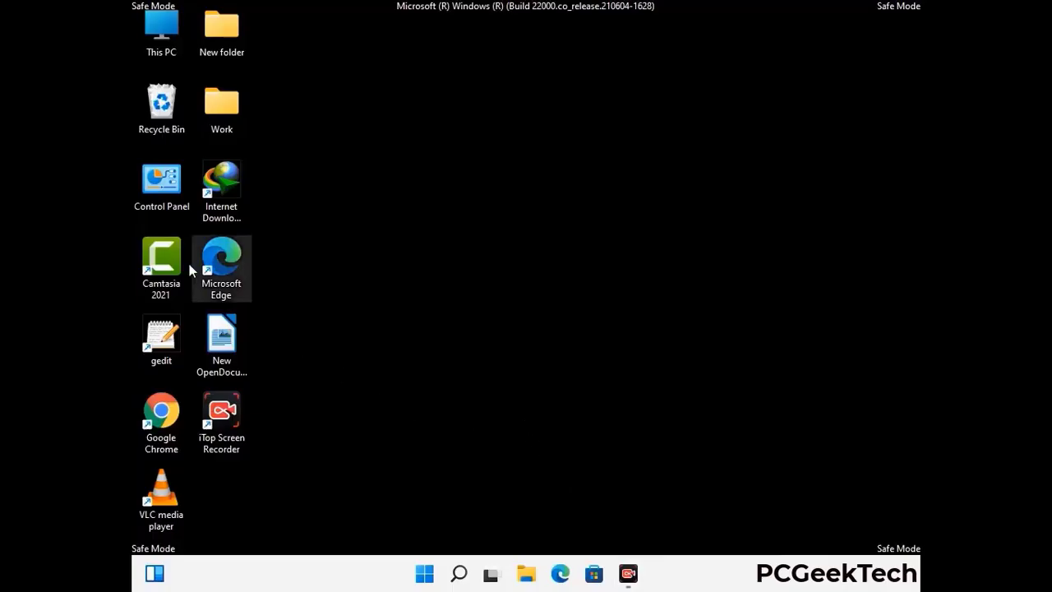
Step: Enable 'Show hidden files, folders, and drives' in Control Panel's File Explorer Options
{"action": "double_click", "coordinate": [162, 195]}
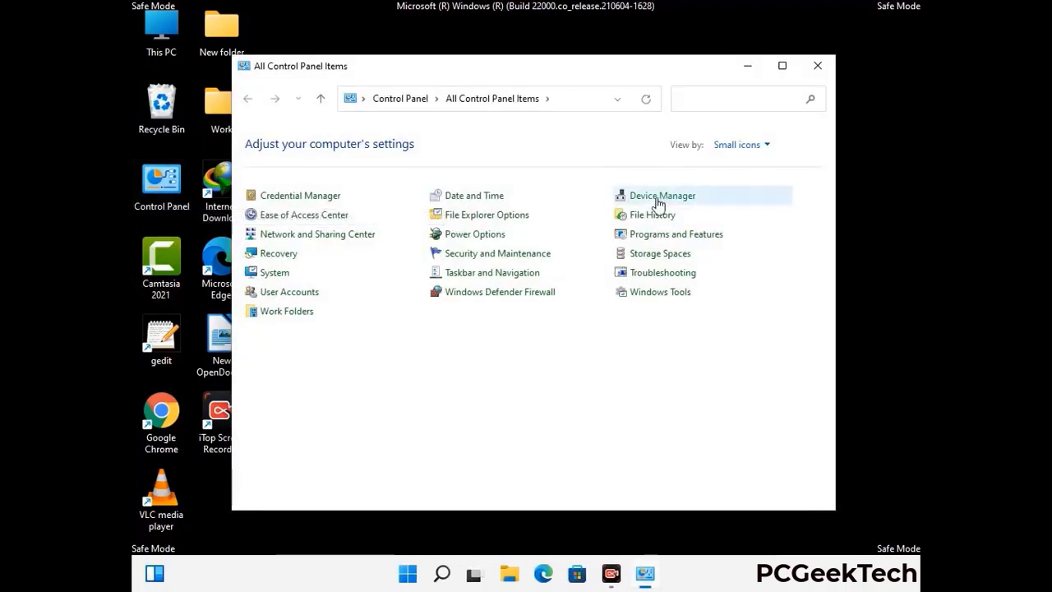
{"action": "left_click", "coordinate": [507, 221]}
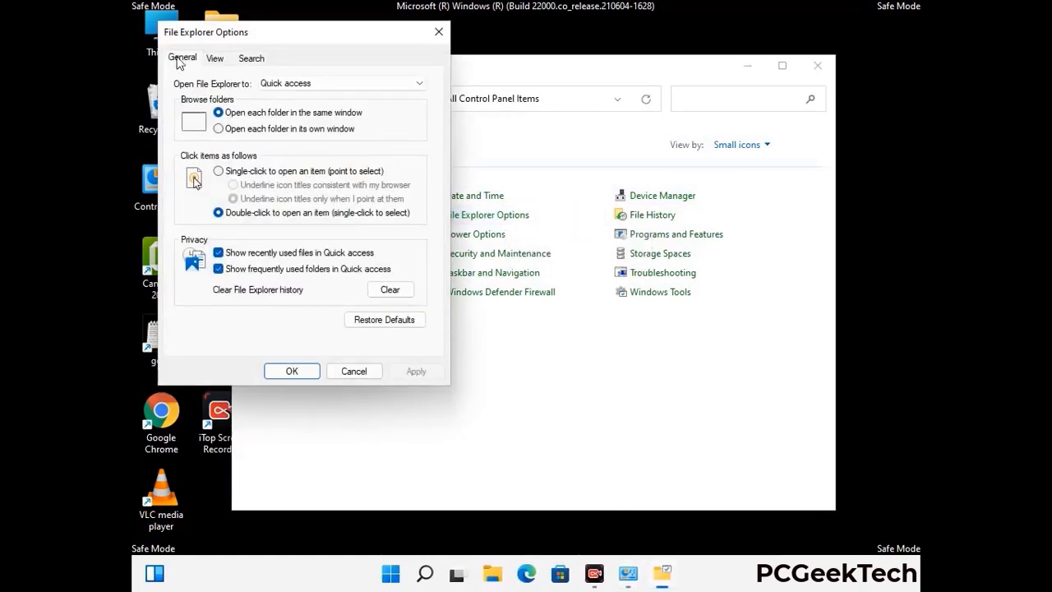
{"action": "left_click", "coordinate": [218, 61]}
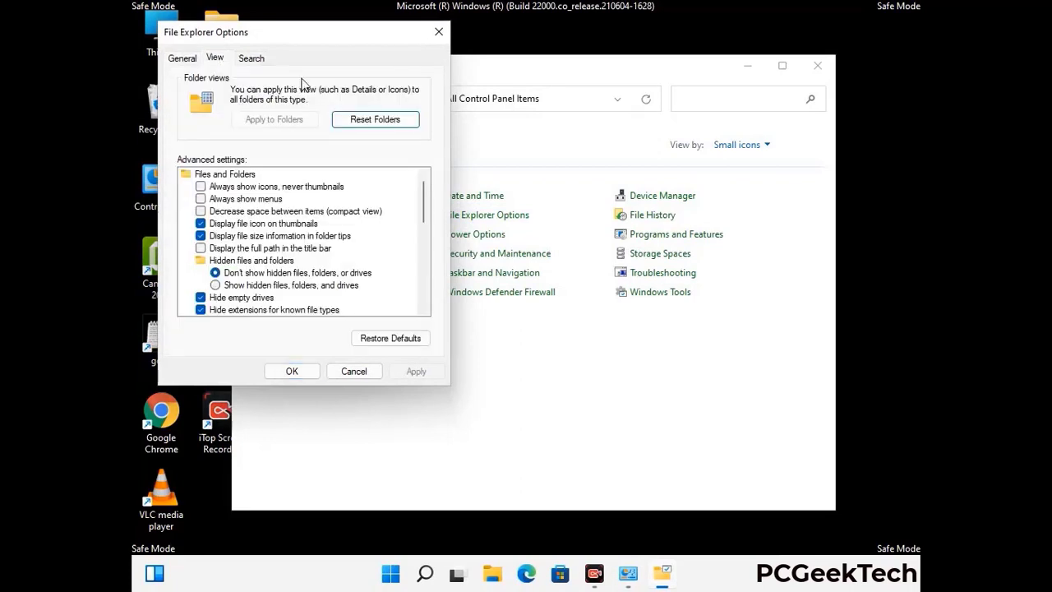
{"action": "left_click", "coordinate": [216, 286]}
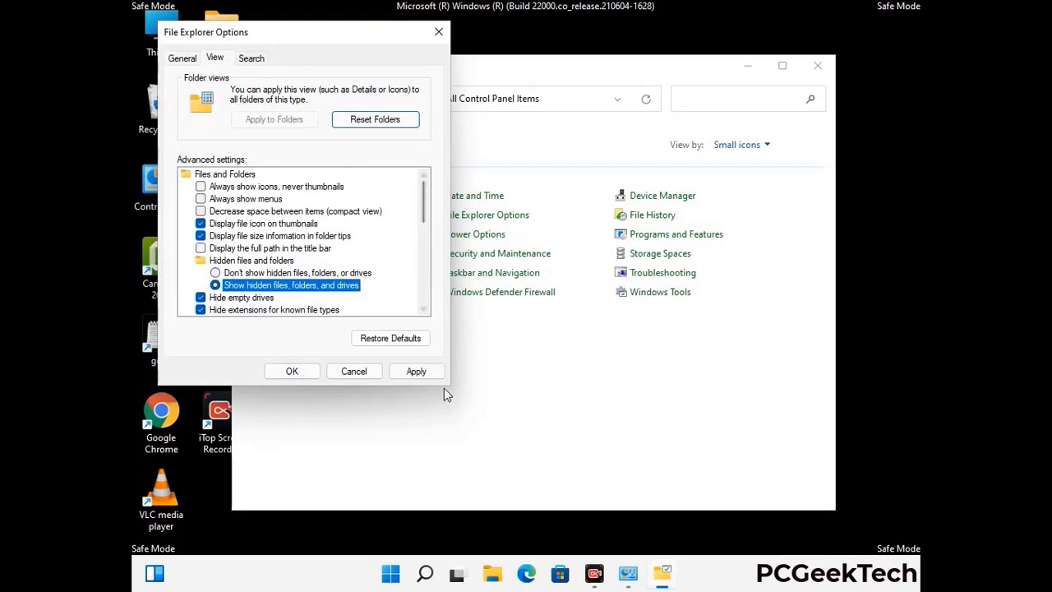
{"action": "left_click", "coordinate": [415, 371]}
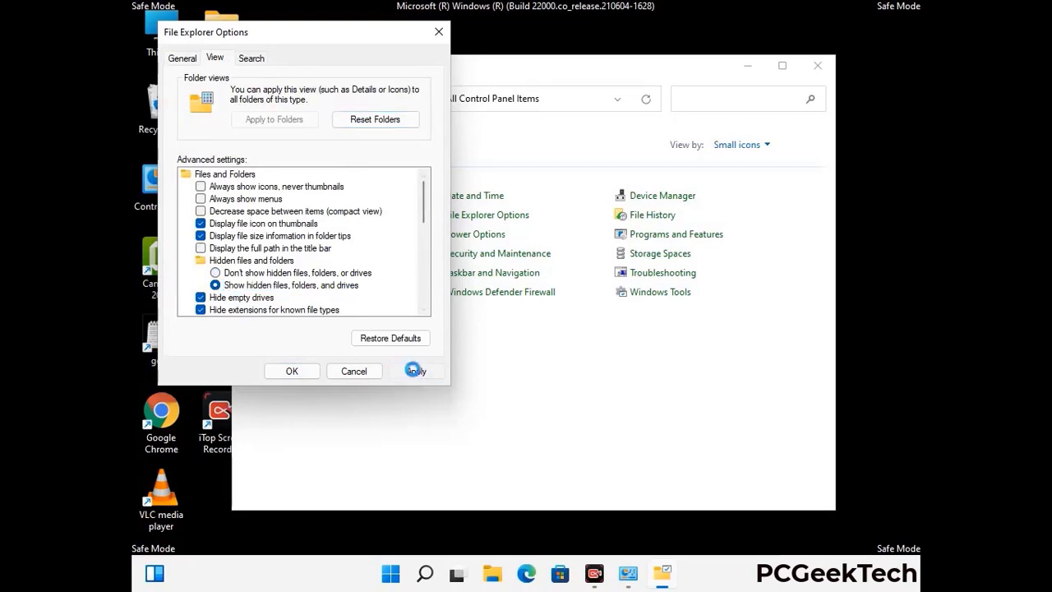
{"action": "left_click", "coordinate": [277, 372]}
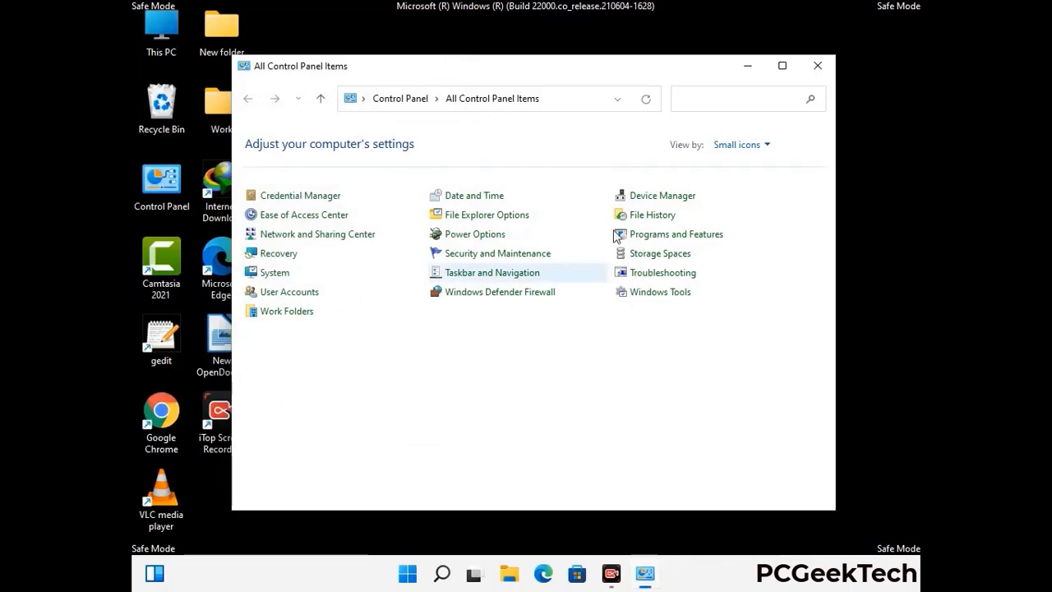
{"action": "left_click", "coordinate": [816, 68]}
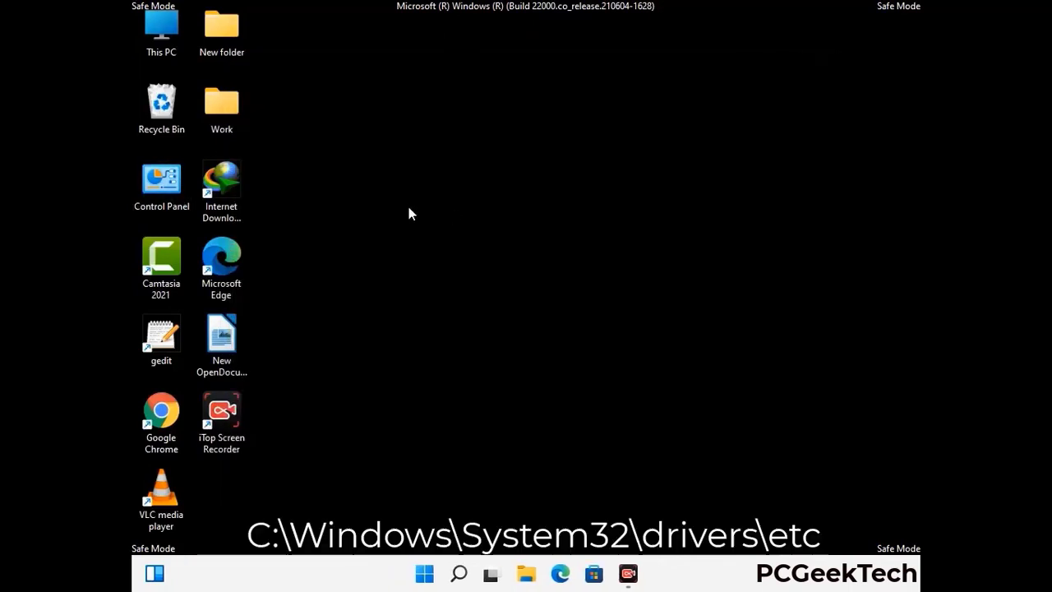
Step: Browse from This PC into C:\Windows\System32
{"action": "double_click", "coordinate": [156, 51]}
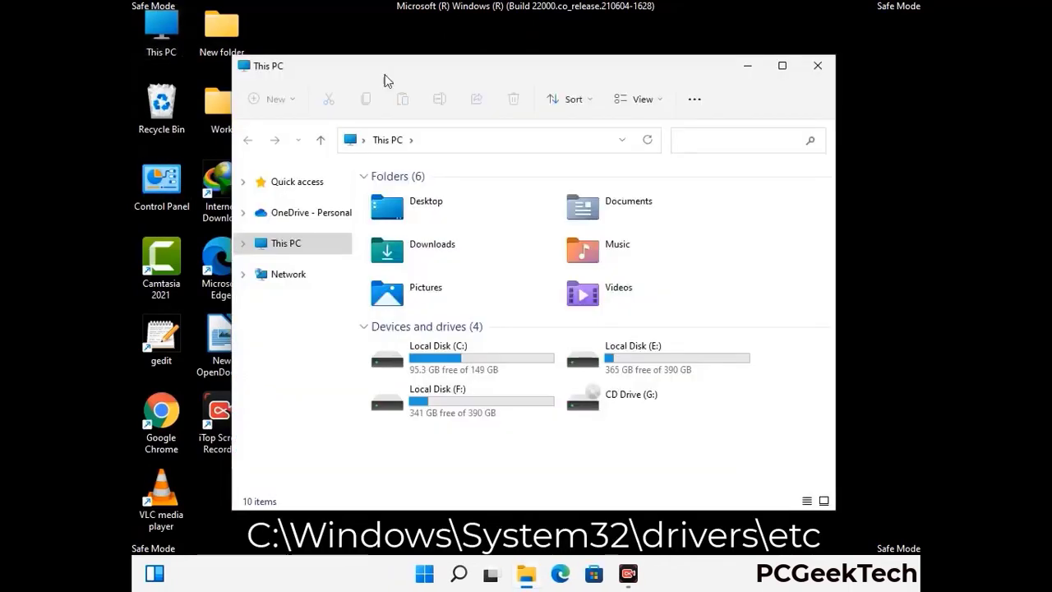
{"action": "left_click", "coordinate": [461, 360]}
{"action": "double_click", "coordinate": [461, 359]}
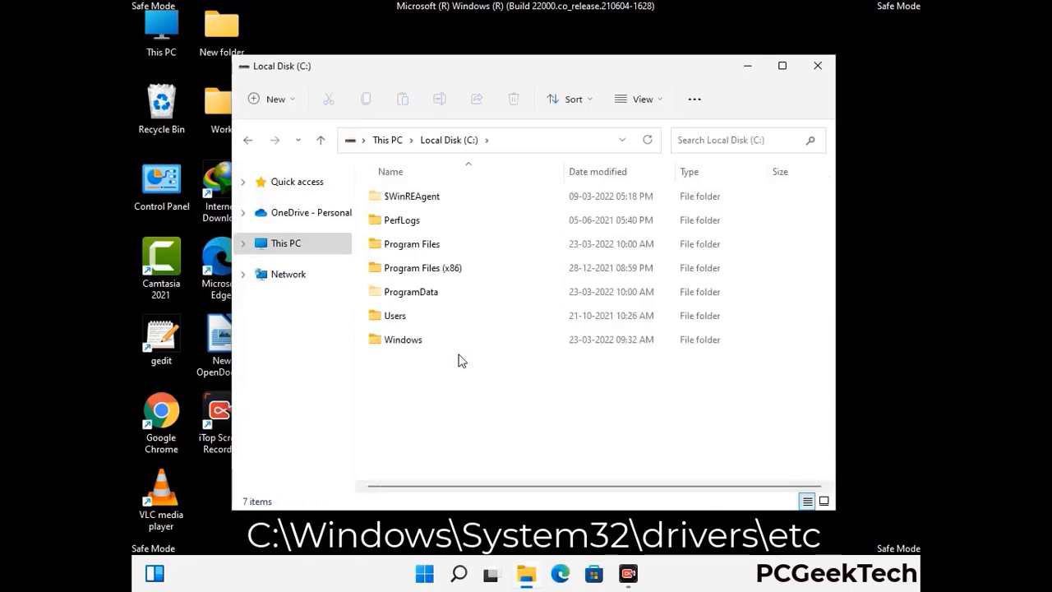
{"action": "double_click", "coordinate": [402, 339]}
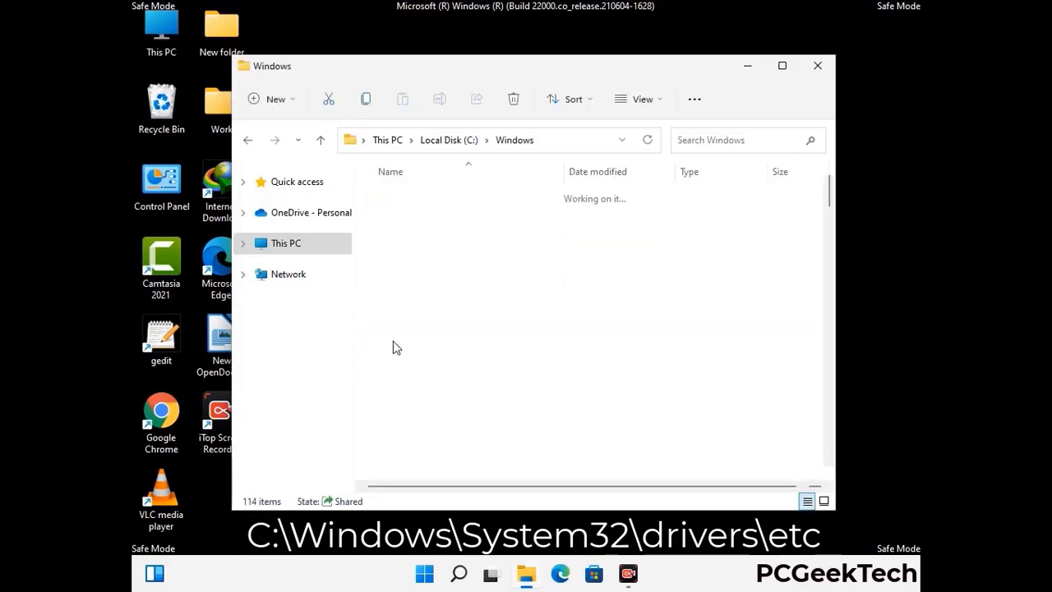
{"action": "scroll", "coordinate": [526, 349], "scroll_direction": "down", "scroll_amount": 6}
{"action": "scroll", "coordinate": [519, 356], "scroll_direction": "down", "scroll_amount": 12}
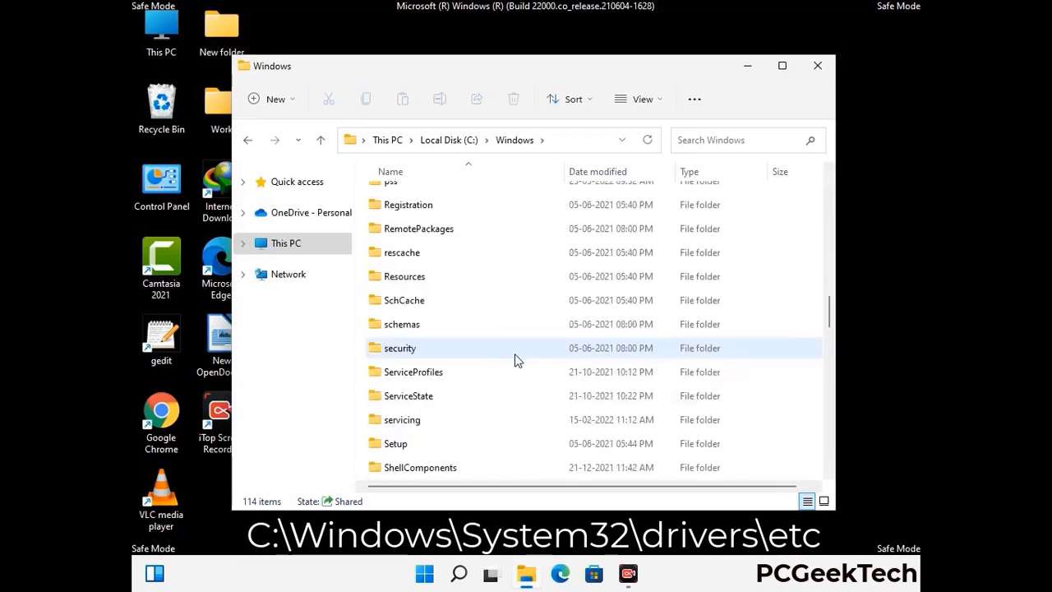
{"action": "scroll", "coordinate": [489, 374], "scroll_direction": "down", "scroll_amount": 2}
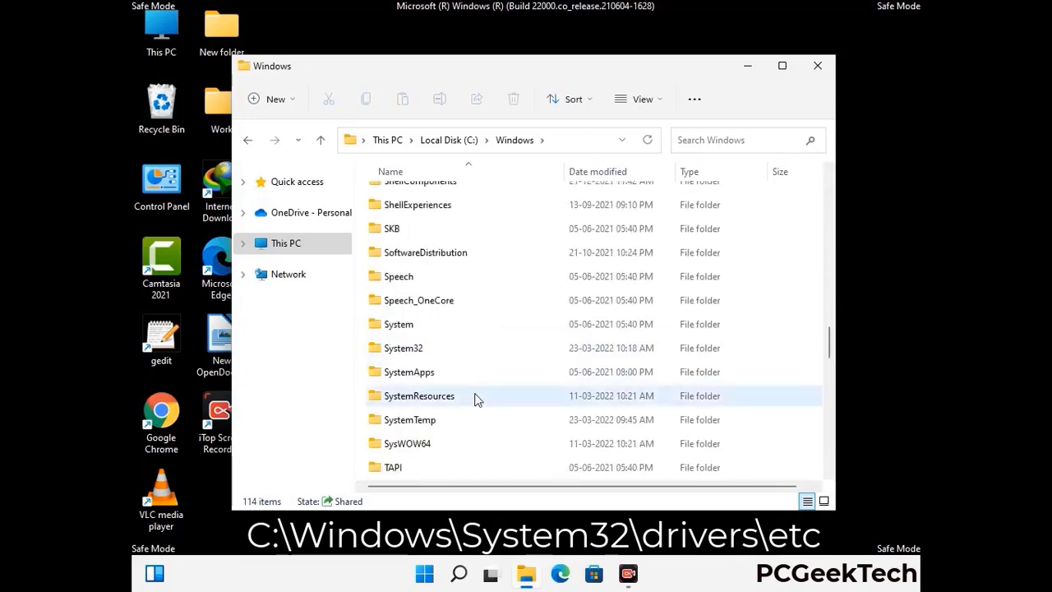
{"action": "double_click", "coordinate": [402, 347]}
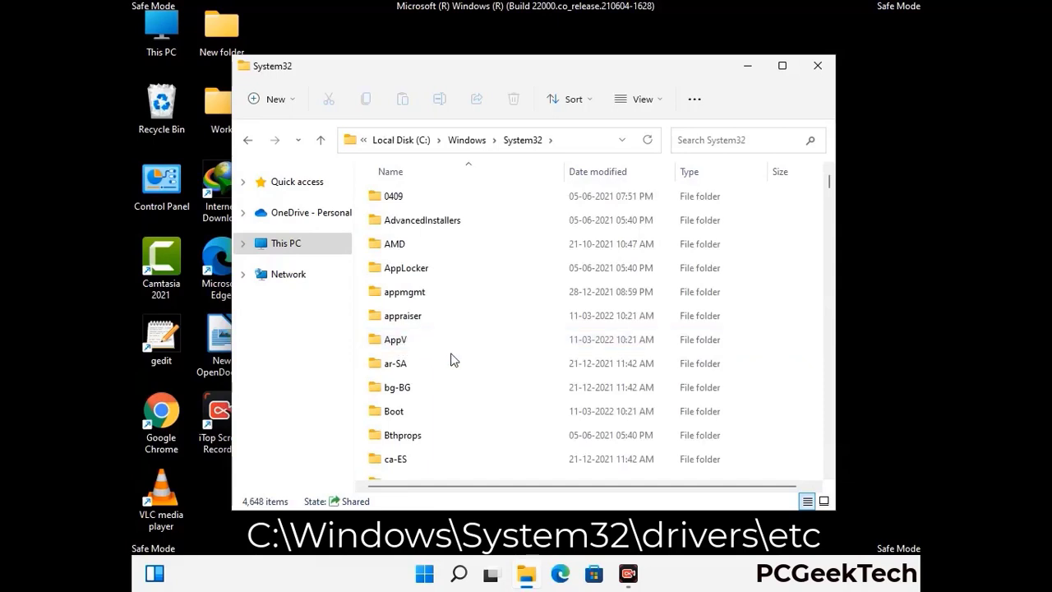
Step: Go into drivers\etc and open the hosts file
{"action": "scroll", "coordinate": [452, 362], "scroll_direction": "down", "scroll_amount": 5}
{"action": "double_click", "coordinate": [406, 447]}
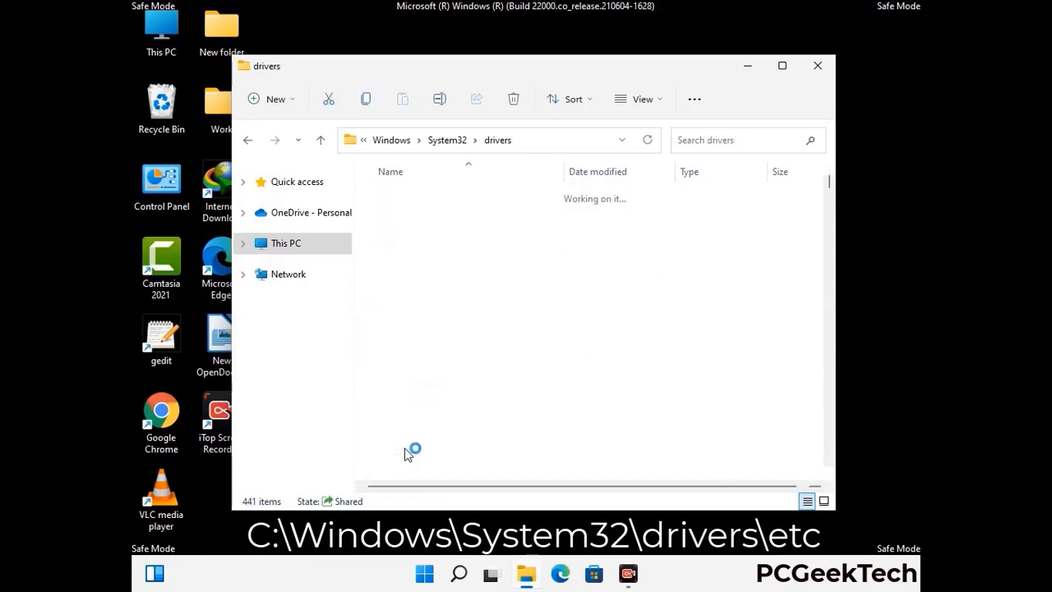
{"action": "double_click", "coordinate": [391, 244]}
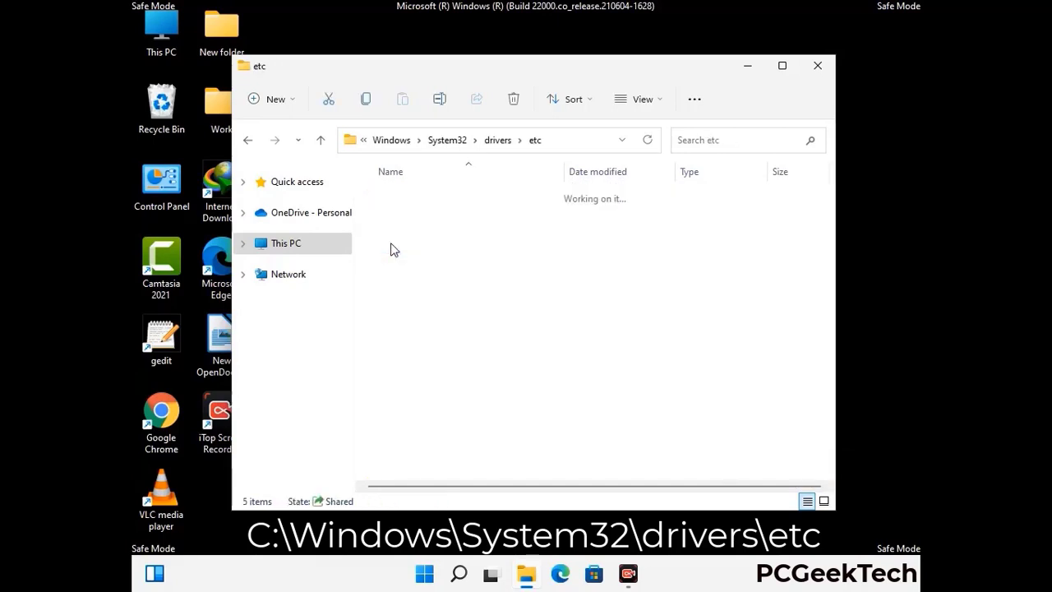
{"action": "left_click", "coordinate": [402, 207]}
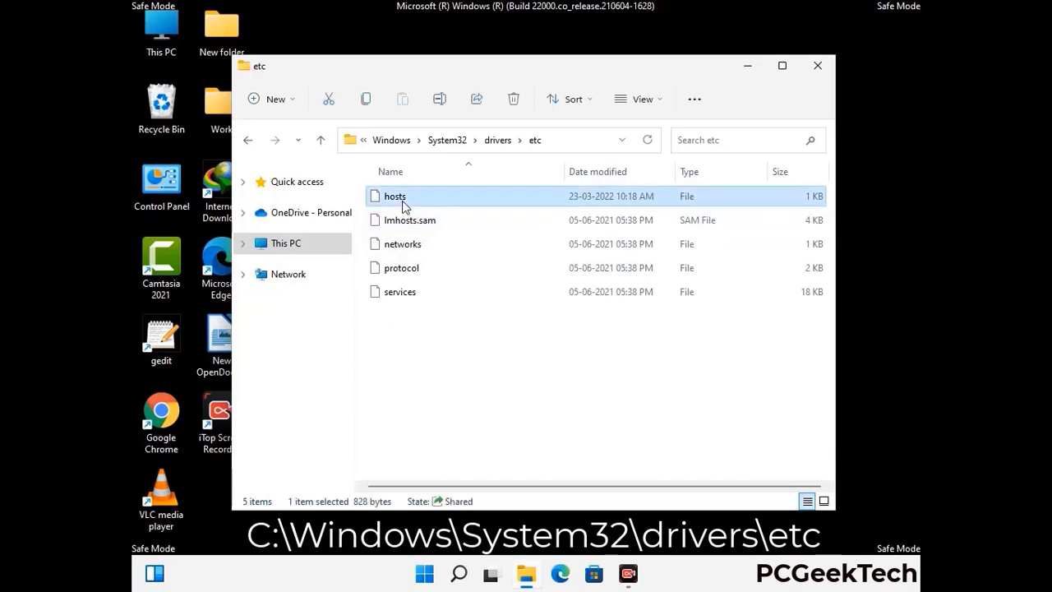
{"action": "double_click", "coordinate": [403, 207]}
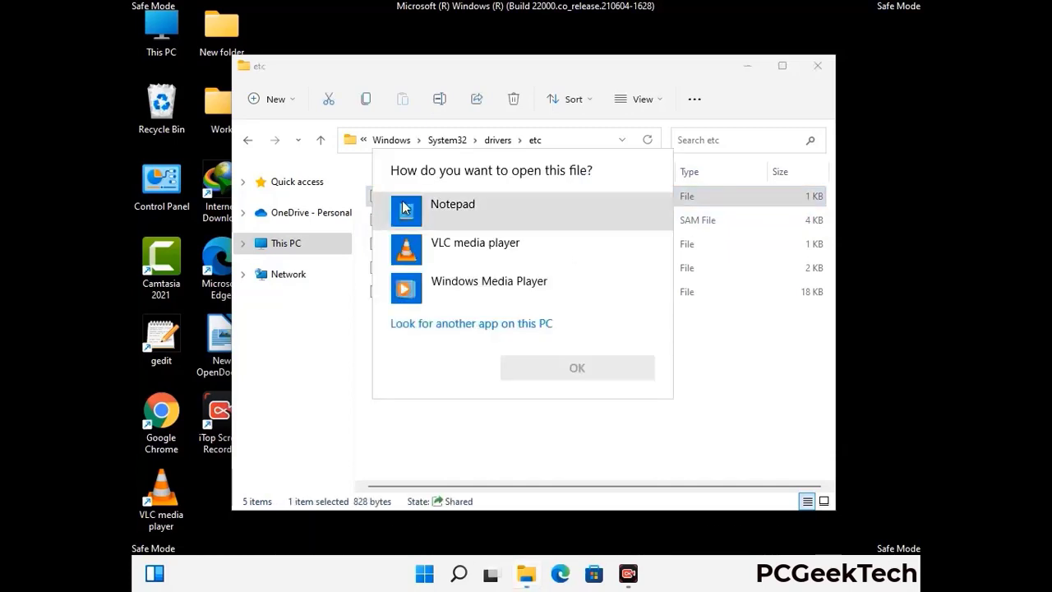
Step: Open the hosts file in Notepad and bring its window fully on screen
{"action": "left_click", "coordinate": [466, 210]}
{"action": "left_click", "coordinate": [577, 369]}
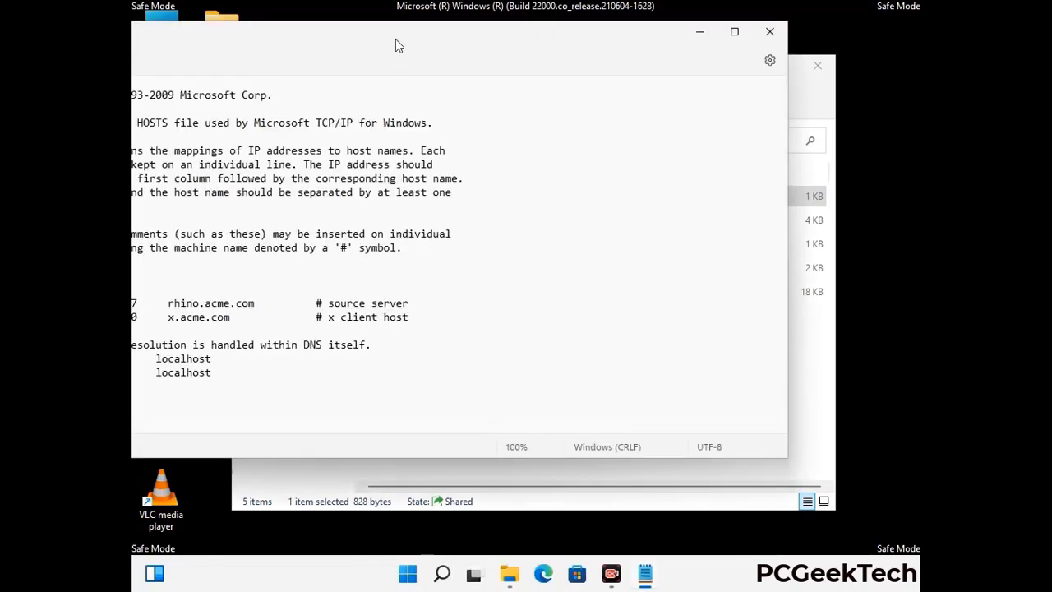
{"action": "left_click_drag", "start_coordinate": [517, 41], "coordinate": [562, 46]}
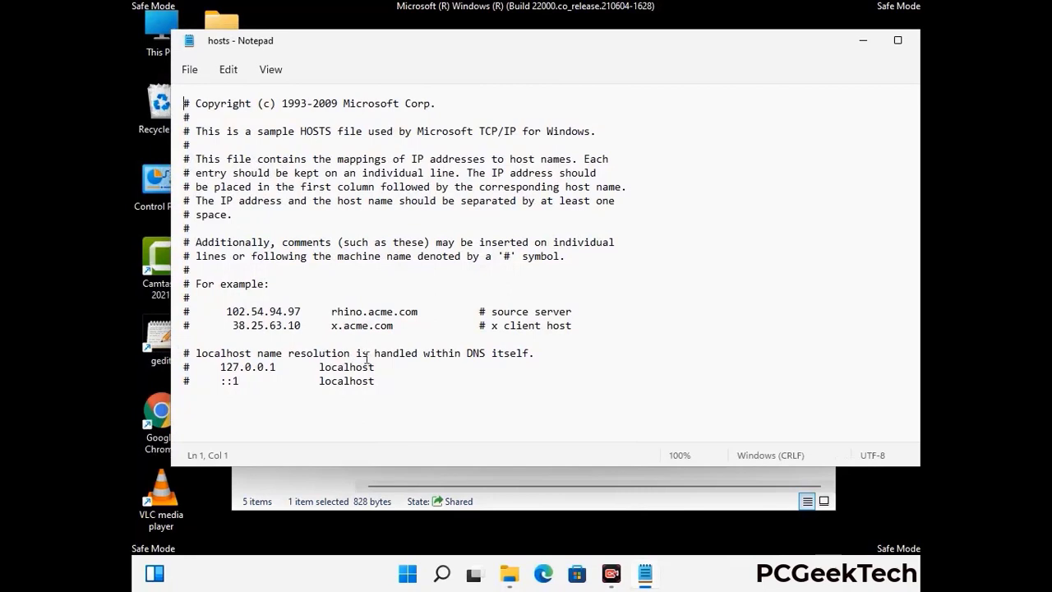
Step: Add blank lines after the last localhost line and save hosts
{"action": "left_click", "coordinate": [394, 384]}
{"action": "key", "text": "Return"}
{"action": "key", "text": "Return"}
{"action": "scroll", "coordinate": [402, 246], "scroll_direction": "down", "scroll_amount": 1}
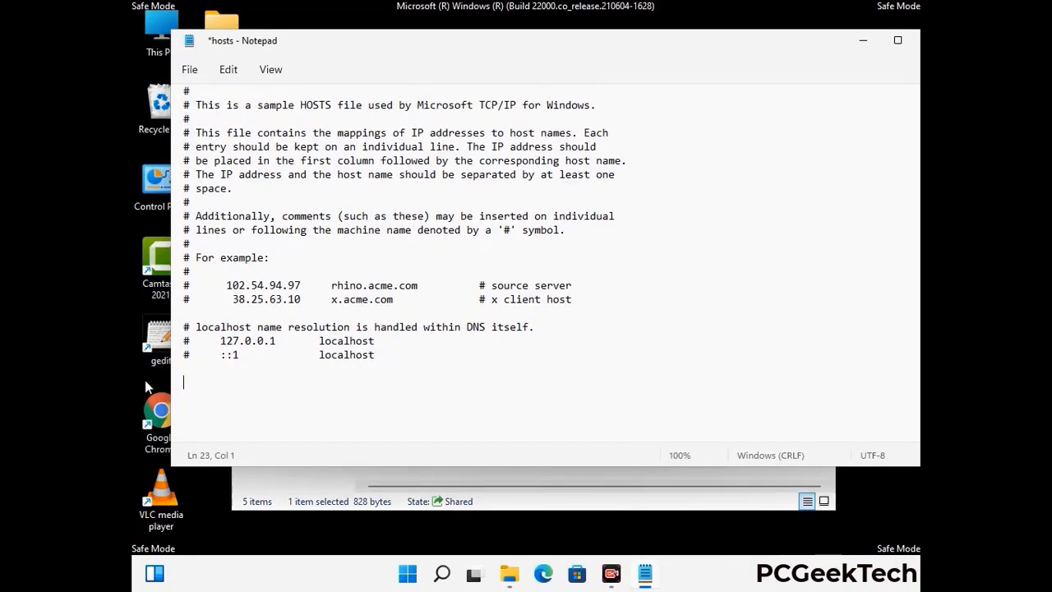
{"action": "left_click", "coordinate": [190, 70]}
{"action": "left_click", "coordinate": [201, 176]}
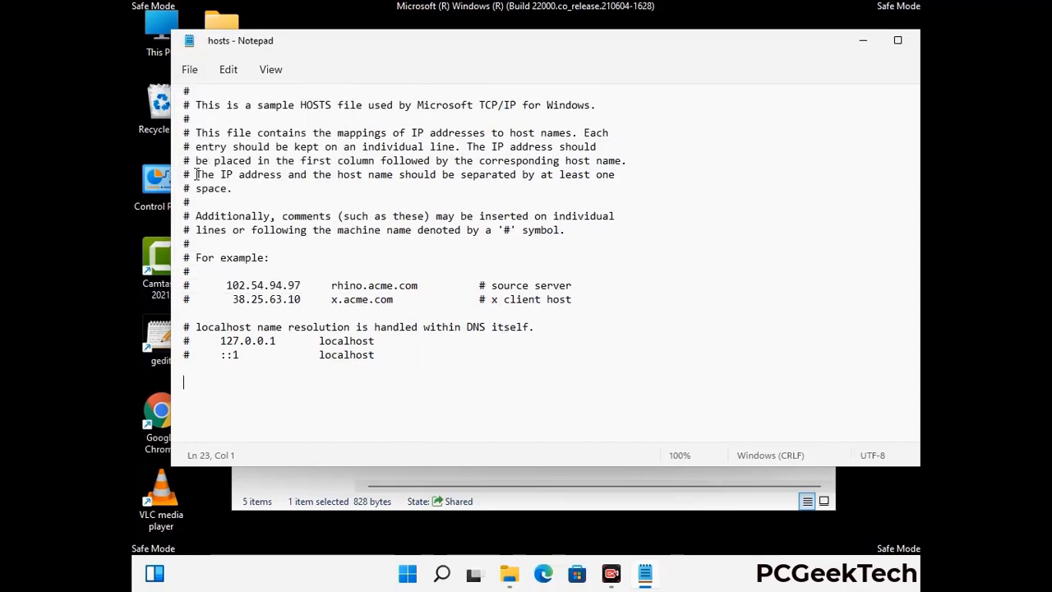
Step: Close Notepad and the File Explorer window
{"action": "left_click_drag", "start_coordinate": [796, 51], "coordinate": [672, 46]}
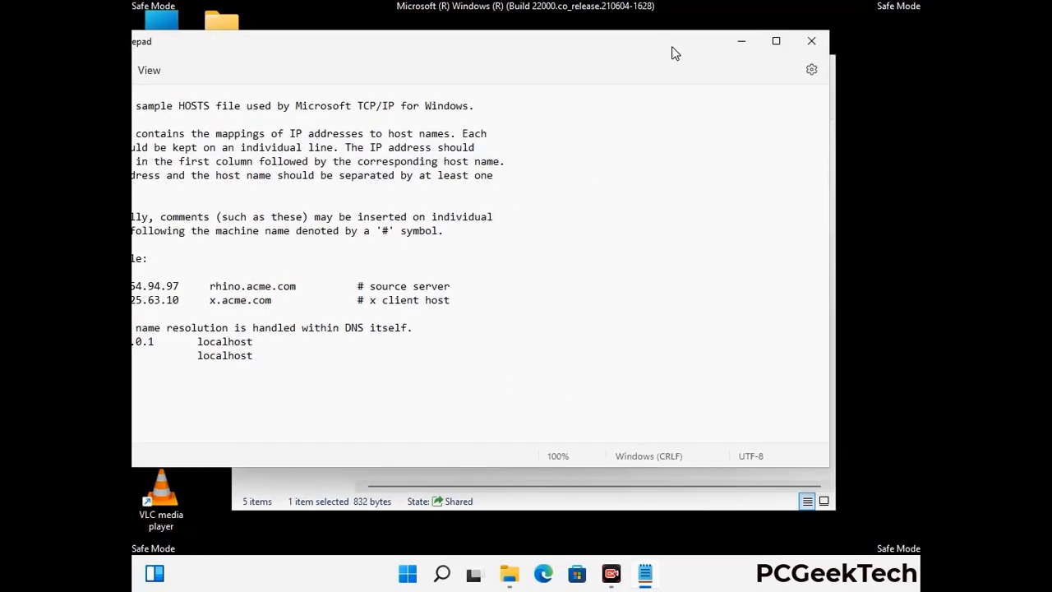
{"action": "left_click", "coordinate": [812, 47]}
{"action": "left_click", "coordinate": [819, 61]}
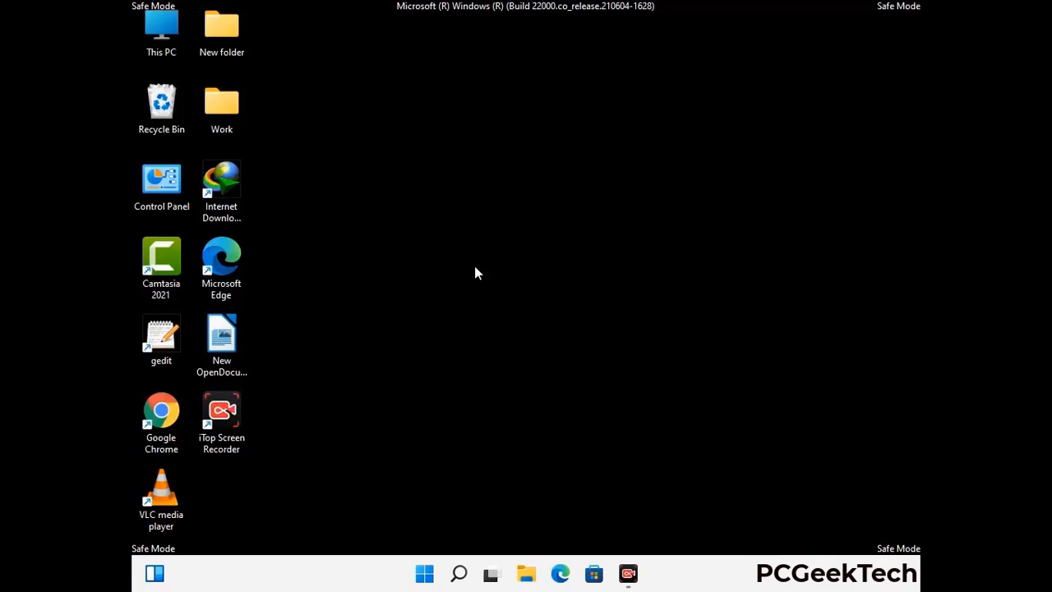
Step: Open the Roaming AppData folder by running %appdata%
{"action": "key", "text": "super+r"}
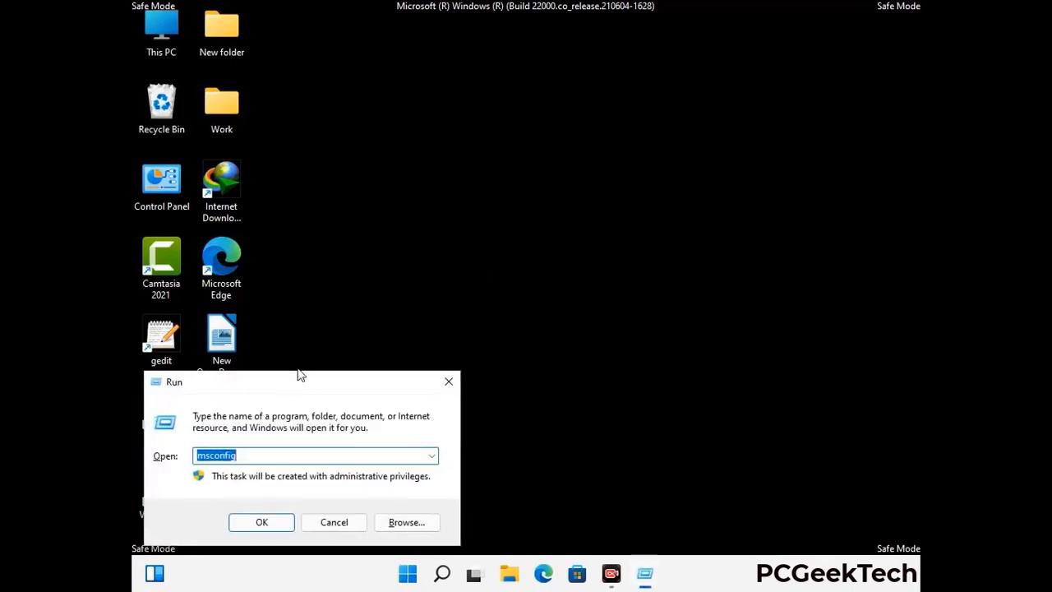
{"action": "left_click_drag", "start_coordinate": [300, 374], "coordinate": [488, 164]}
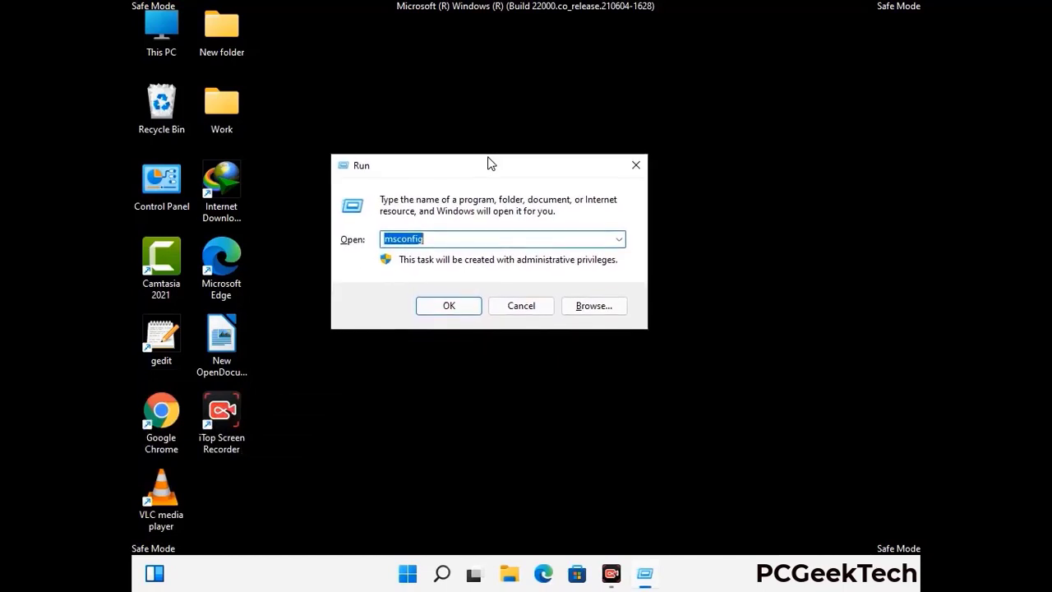
{"action": "type", "text": "%"}
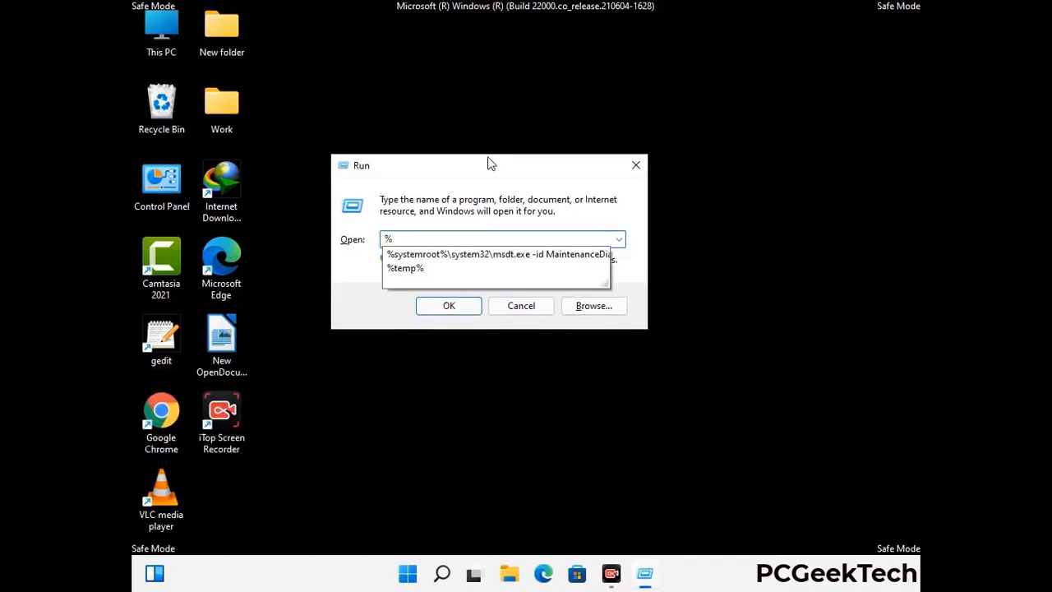
{"action": "type", "text": "appda"}
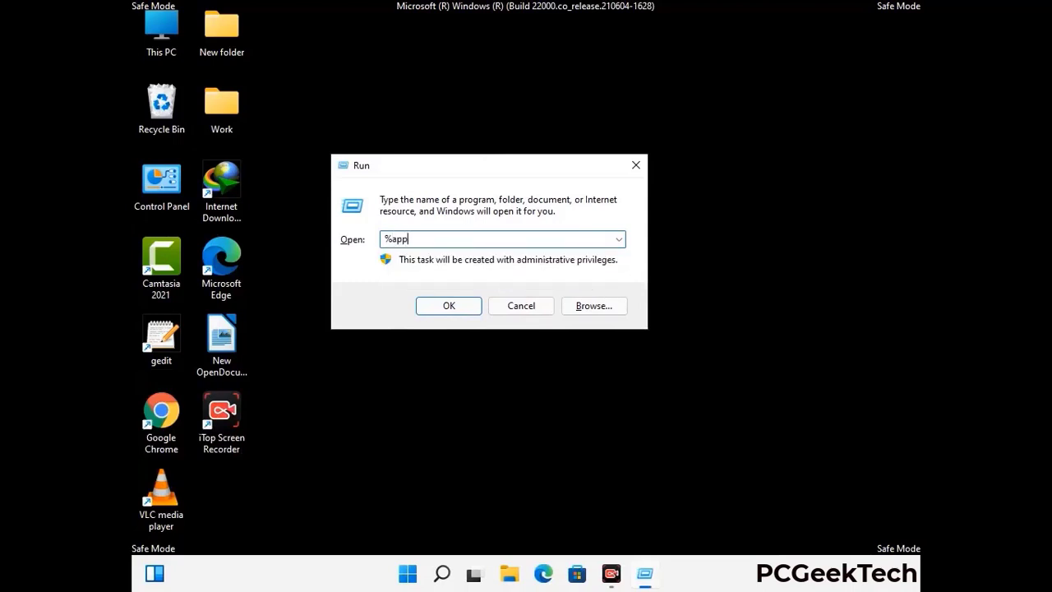
{"action": "type", "text": "ta%"}
{"action": "key", "text": "Return"}
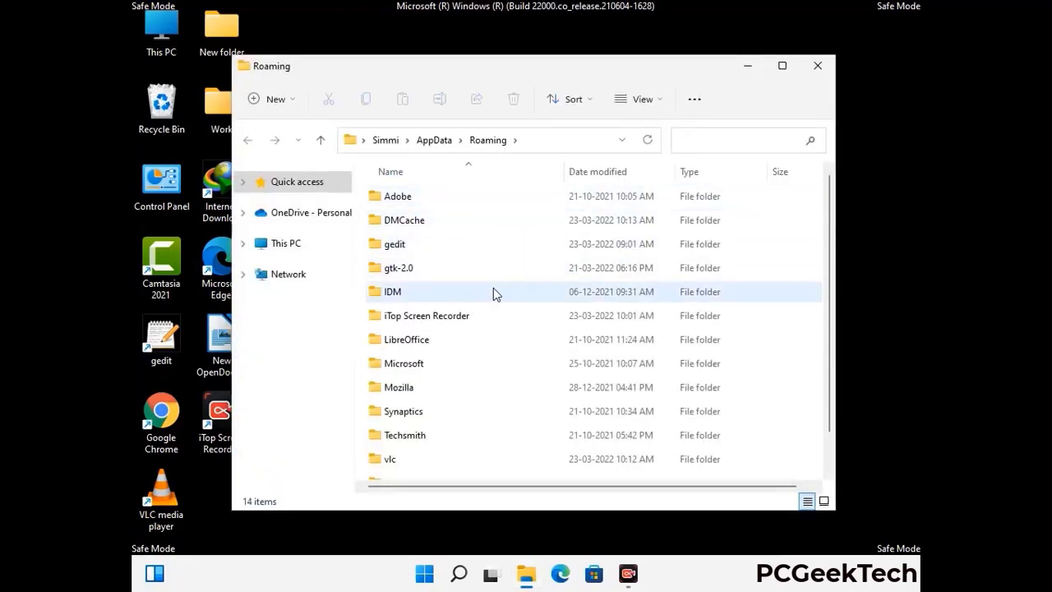
Step: Delete the Zoom folder from AppData\Roaming and close the window
{"action": "scroll", "coordinate": [495, 298], "scroll_direction": "down", "scroll_amount": 1}
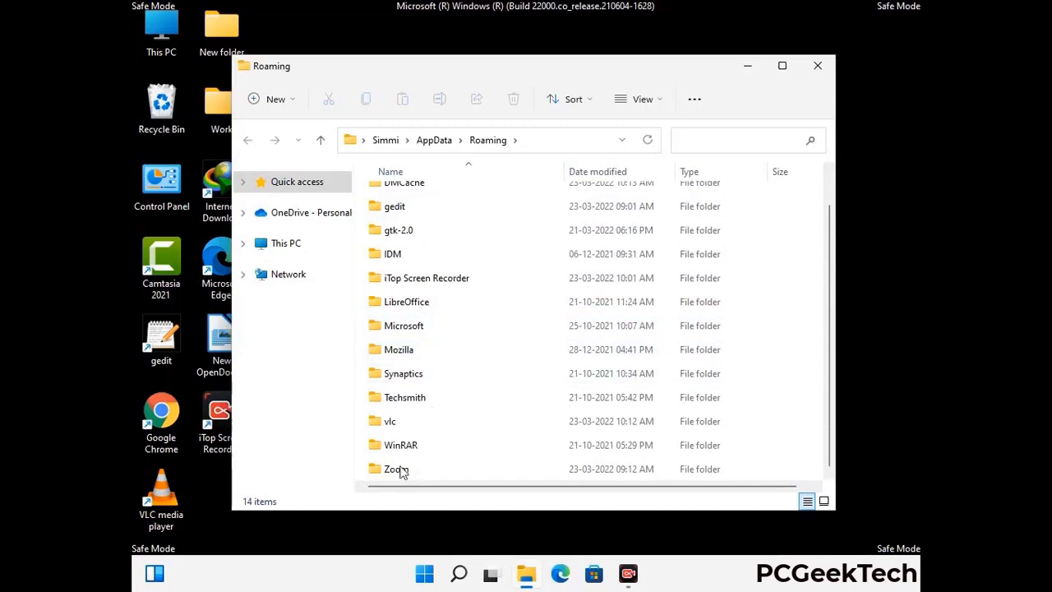
{"action": "scroll", "coordinate": [385, 236], "scroll_direction": "up", "scroll_amount": 1}
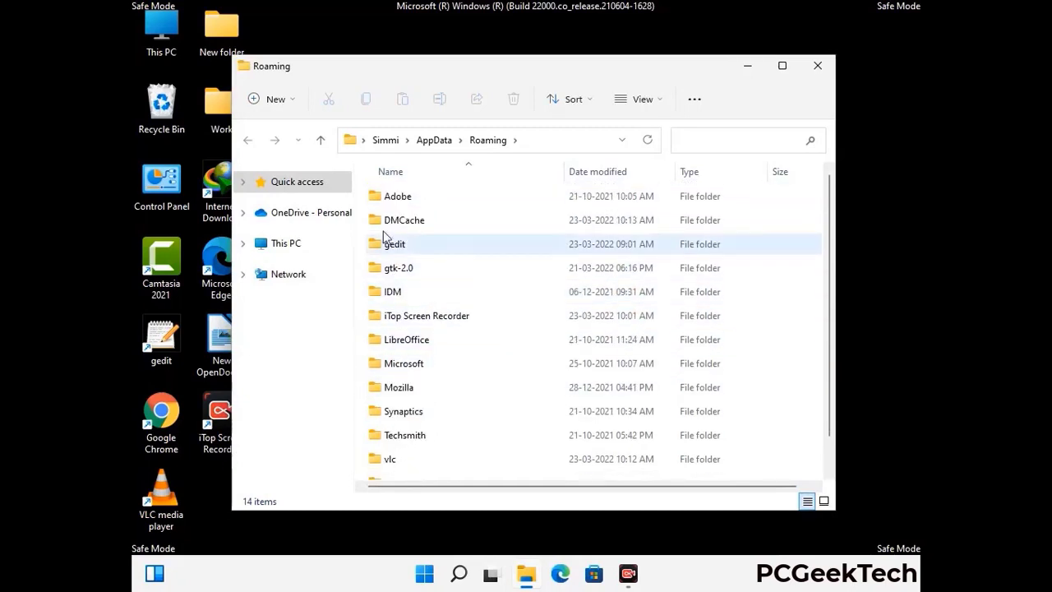
{"action": "scroll", "coordinate": [429, 376], "scroll_direction": "down", "scroll_amount": 1}
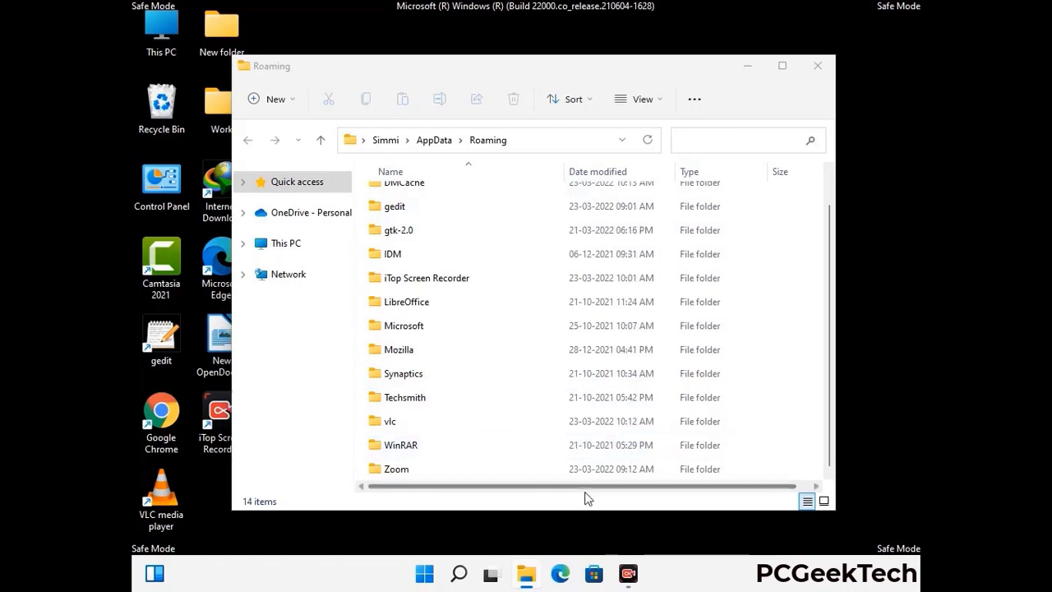
{"action": "left_click", "coordinate": [588, 465]}
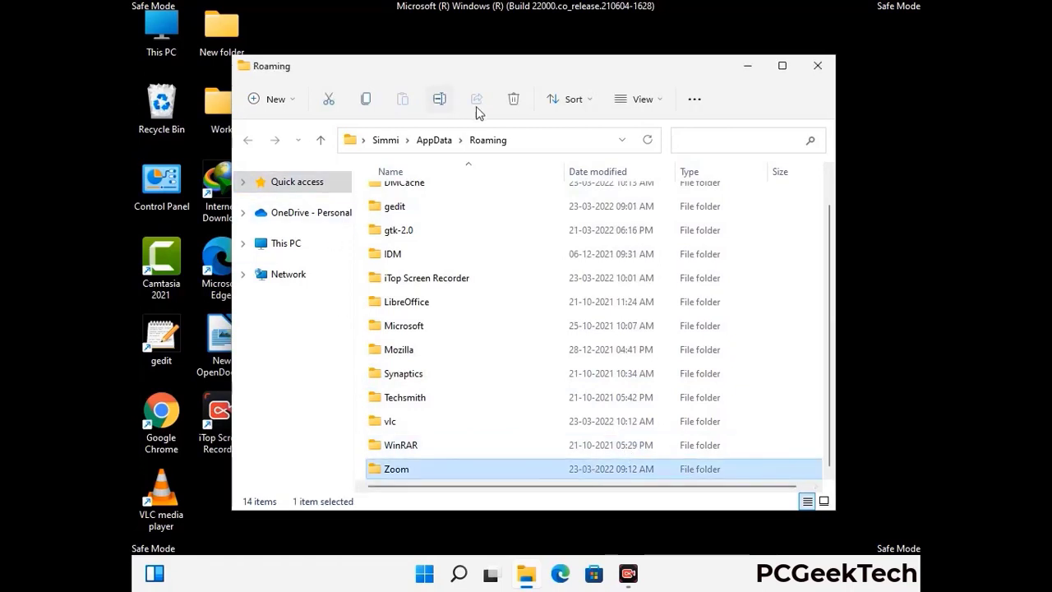
{"action": "left_click", "coordinate": [520, 105]}
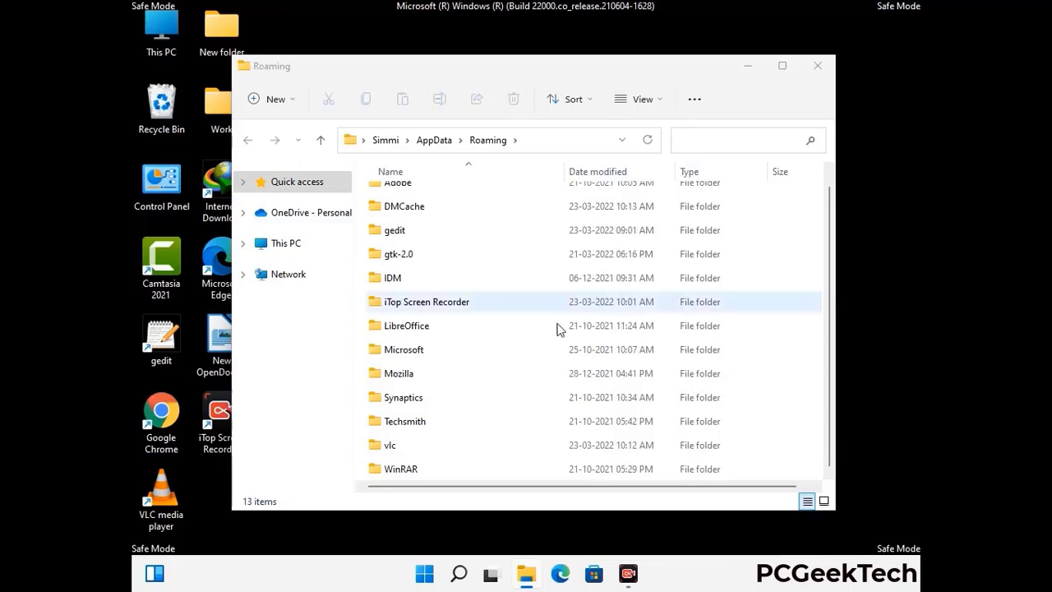
{"action": "left_click", "coordinate": [816, 75]}
{"action": "left_click", "coordinate": [816, 69]}
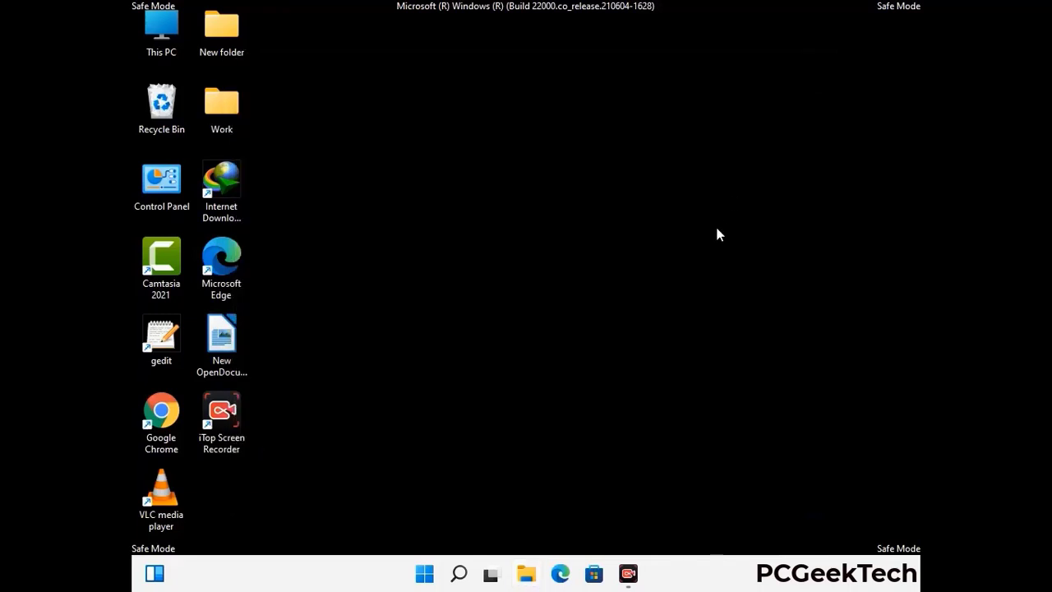
{"action": "key", "text": "super+r"}
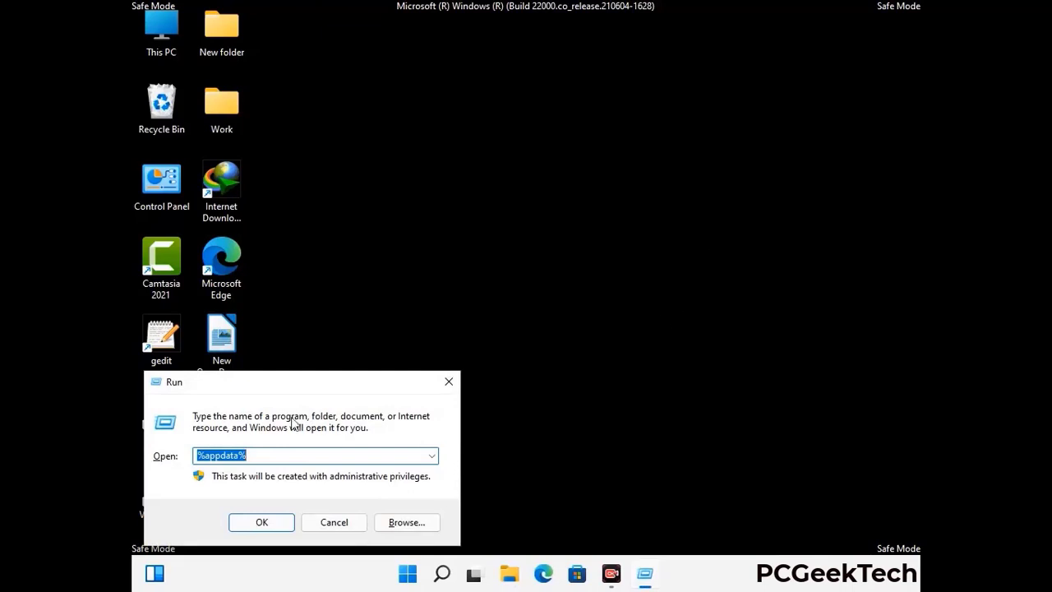
Step: Run %LocalAppData%, delete the Mozilla folder there, and close the window
{"action": "left_click_drag", "start_coordinate": [331, 390], "coordinate": [552, 208]}
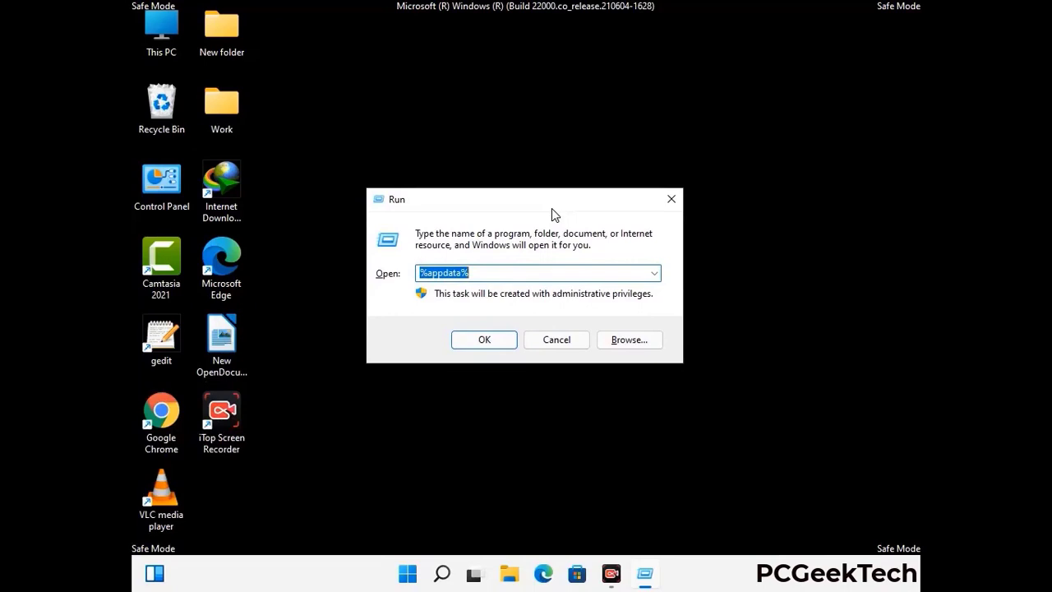
{"action": "type", "text": "%Local"}
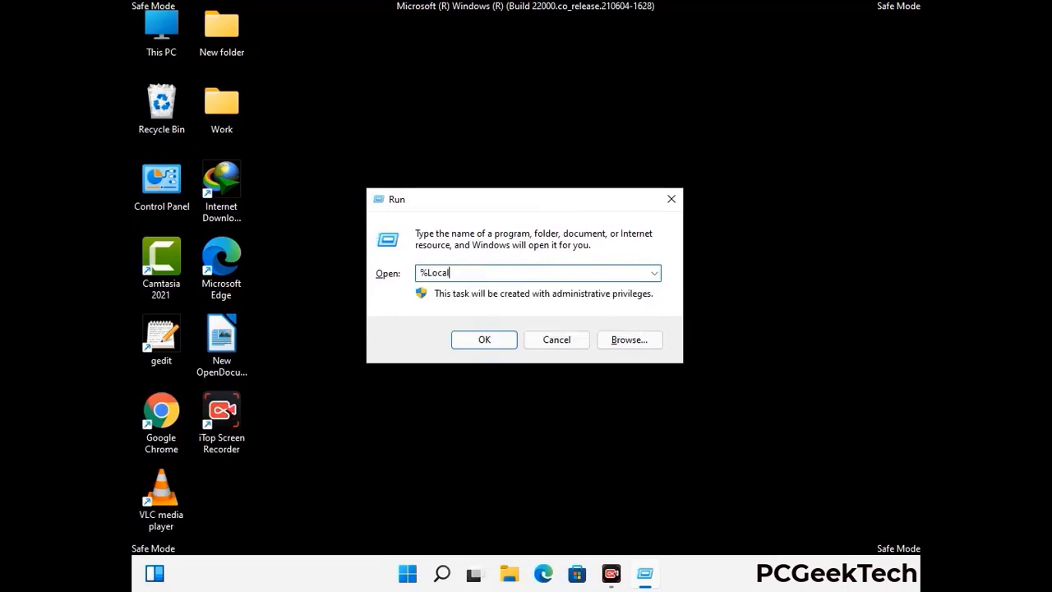
{"action": "type", "text": "AppData%"}
{"action": "key", "text": "Return"}
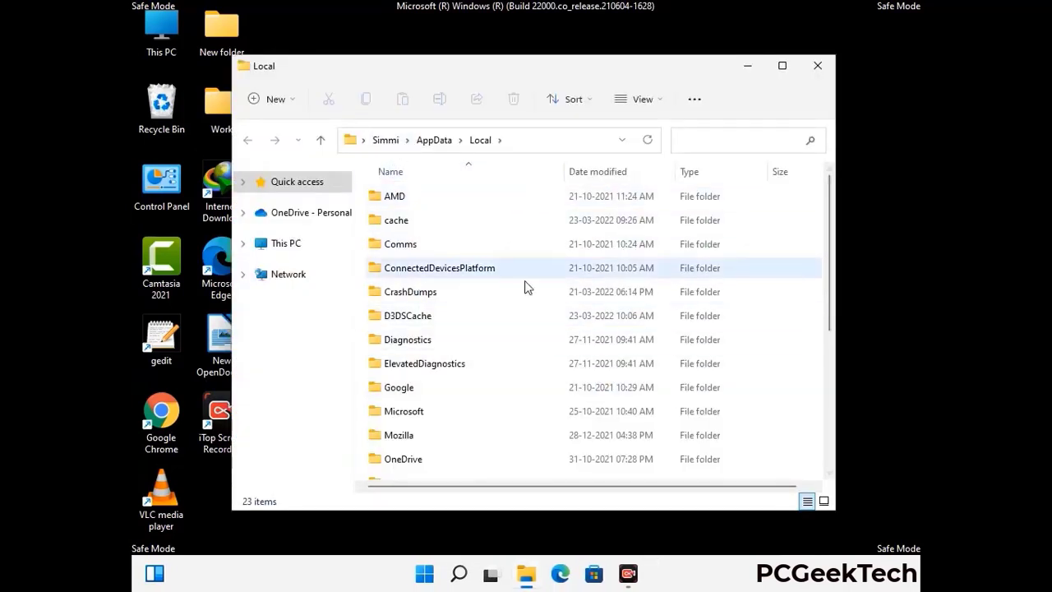
{"action": "scroll", "coordinate": [439, 365], "scroll_direction": "down", "scroll_amount": 1}
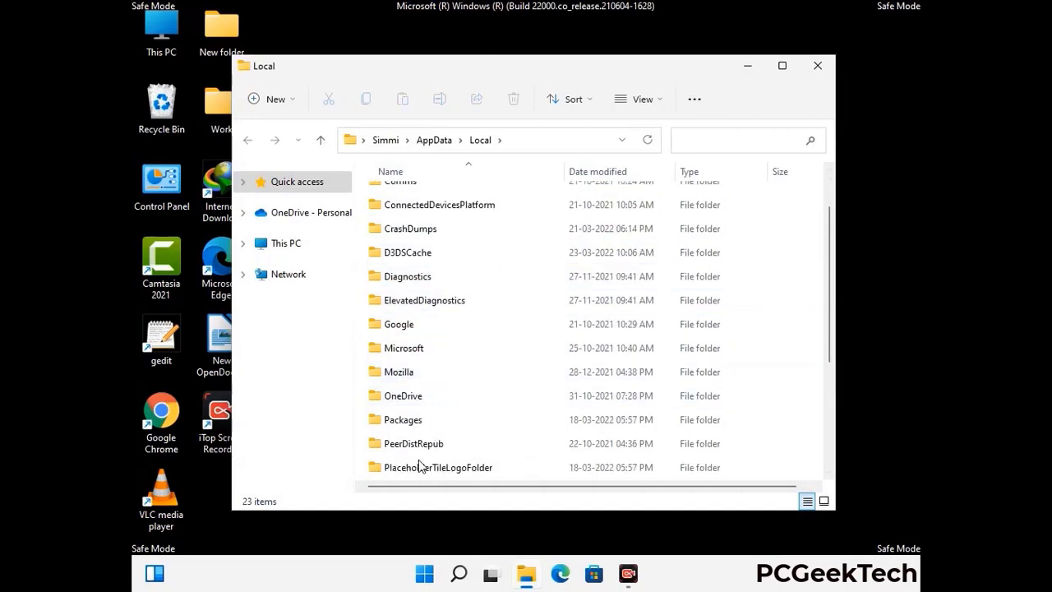
{"action": "left_click", "coordinate": [411, 374]}
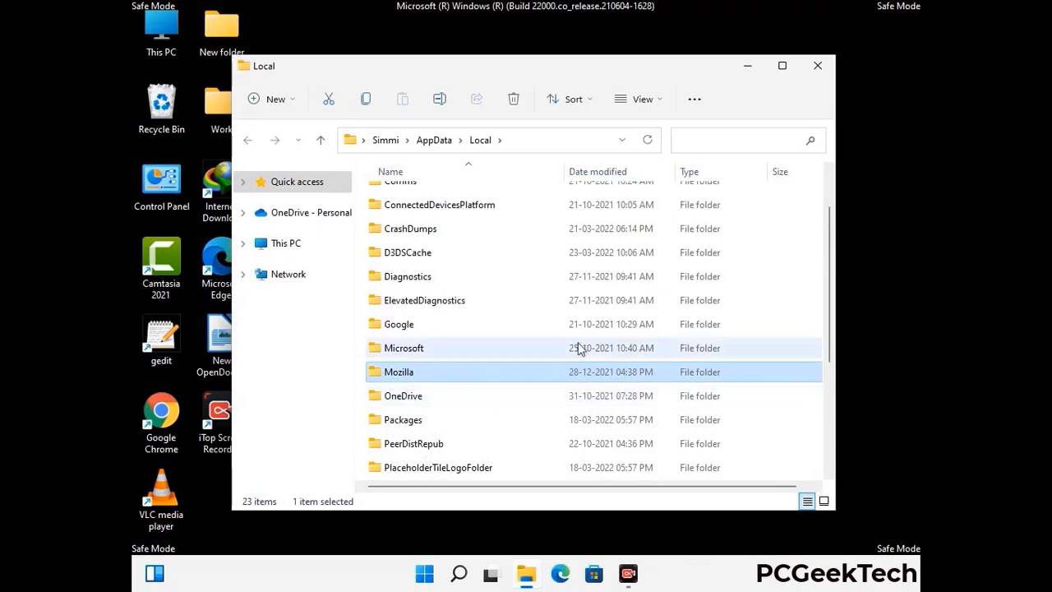
{"action": "left_click", "coordinate": [513, 100]}
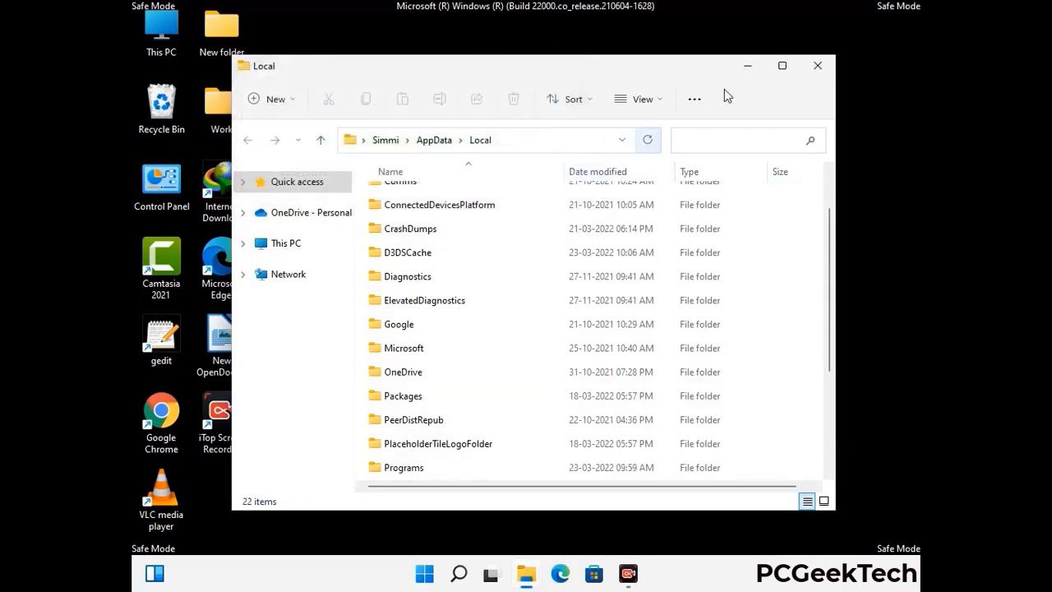
{"action": "left_click", "coordinate": [818, 74]}
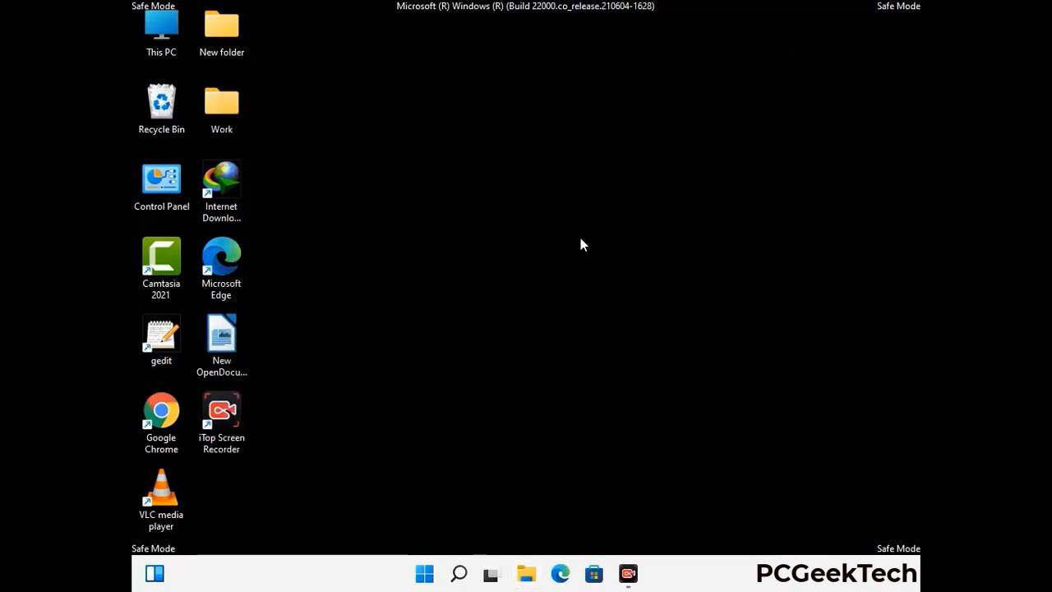
Step: Open C:\ProgramData by running %ProgramData%
{"action": "key", "text": "super+r"}
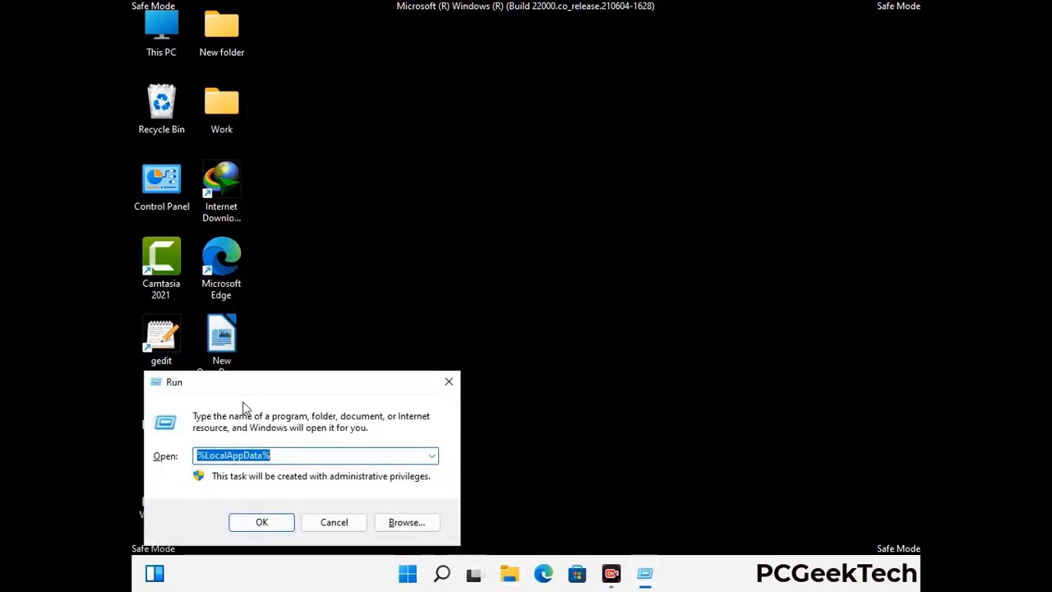
{"action": "left_click_drag", "start_coordinate": [267, 394], "coordinate": [481, 220]}
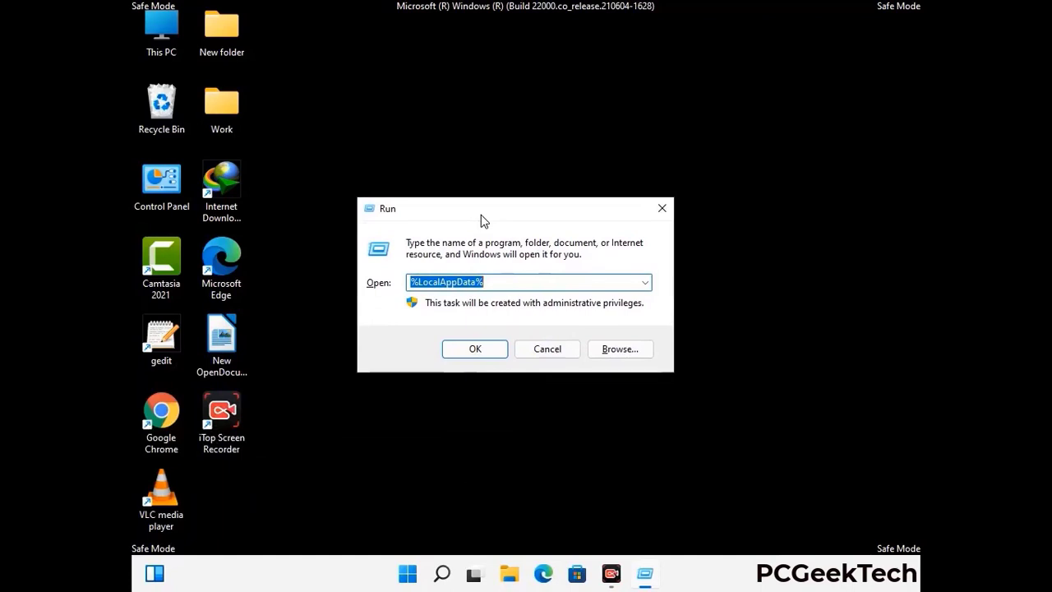
{"action": "type", "text": "%"}
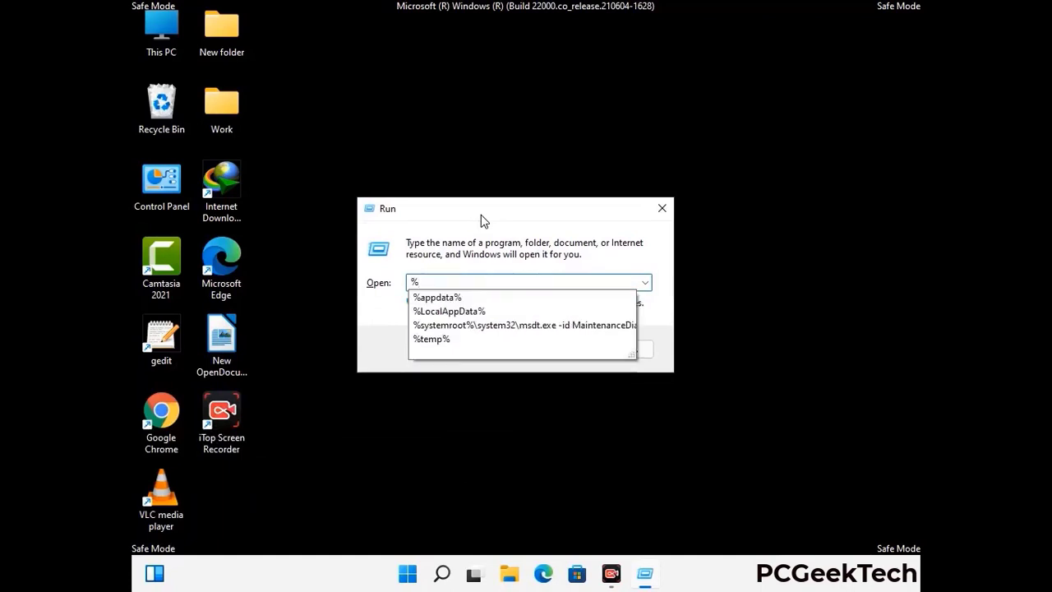
{"action": "type", "text": "Pro"}
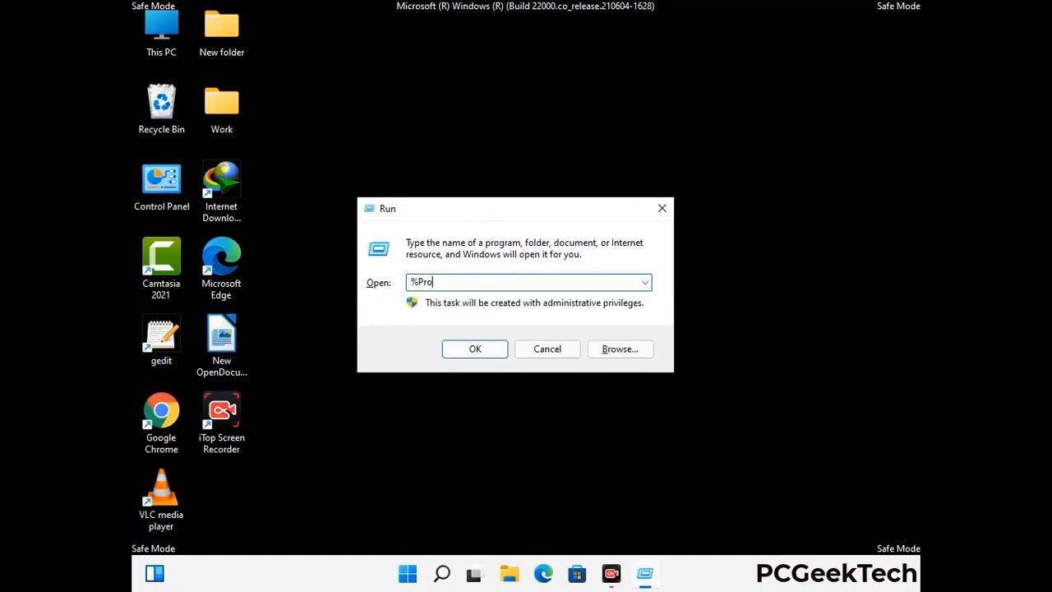
{"action": "type", "text": "gram"}
{"action": "type", "text": "%"}
{"action": "key", "text": "Return"}
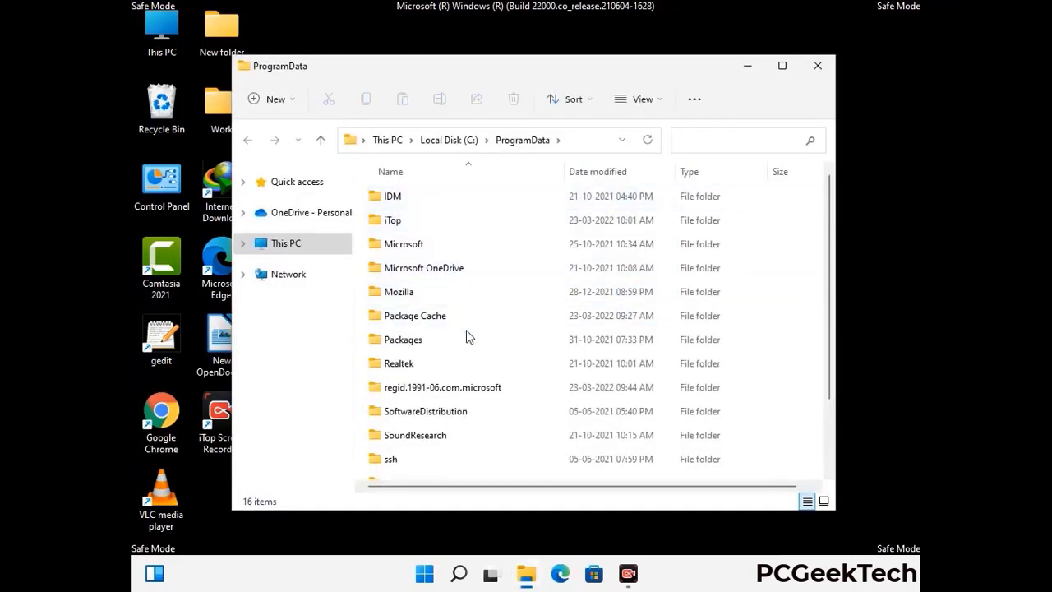
Step: Delete the Mozilla folder from ProgramData and close the window
{"action": "scroll", "coordinate": [482, 345], "scroll_direction": "down", "scroll_amount": 1}
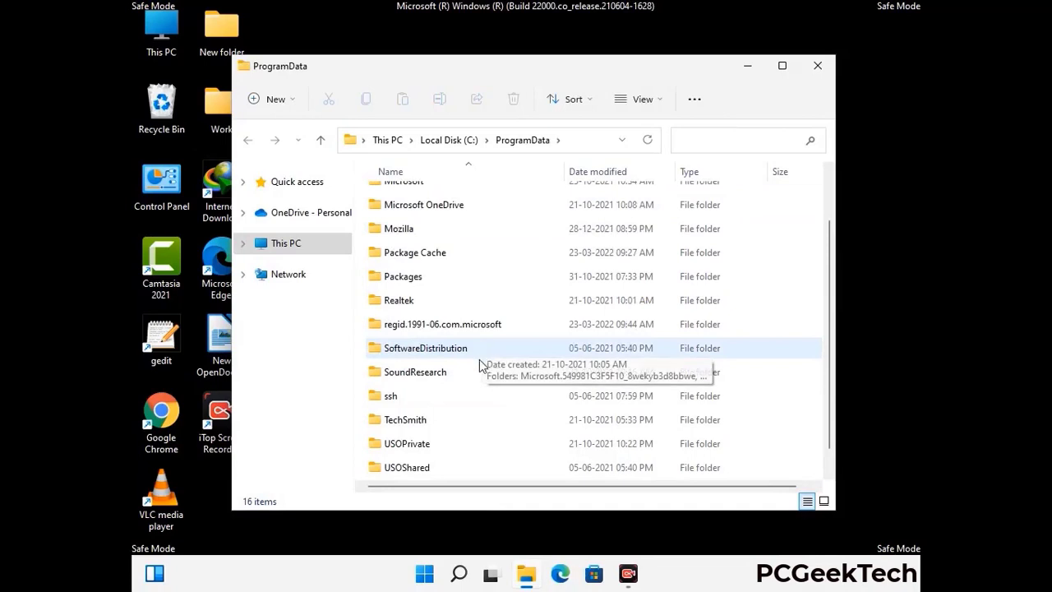
{"action": "scroll", "coordinate": [482, 370], "scroll_direction": "down", "scroll_amount": 1}
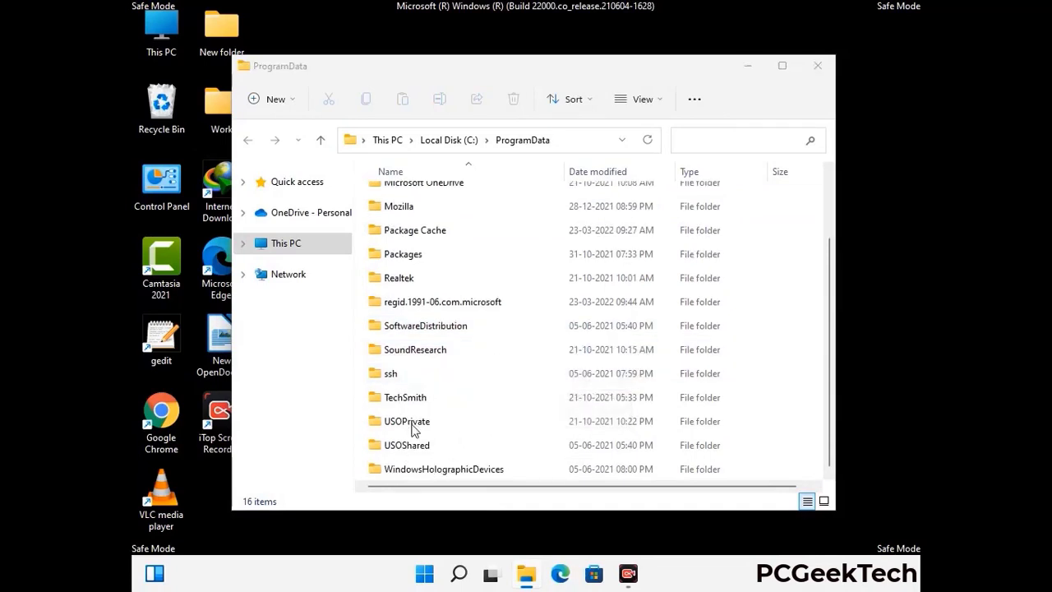
{"action": "left_click", "coordinate": [411, 206]}
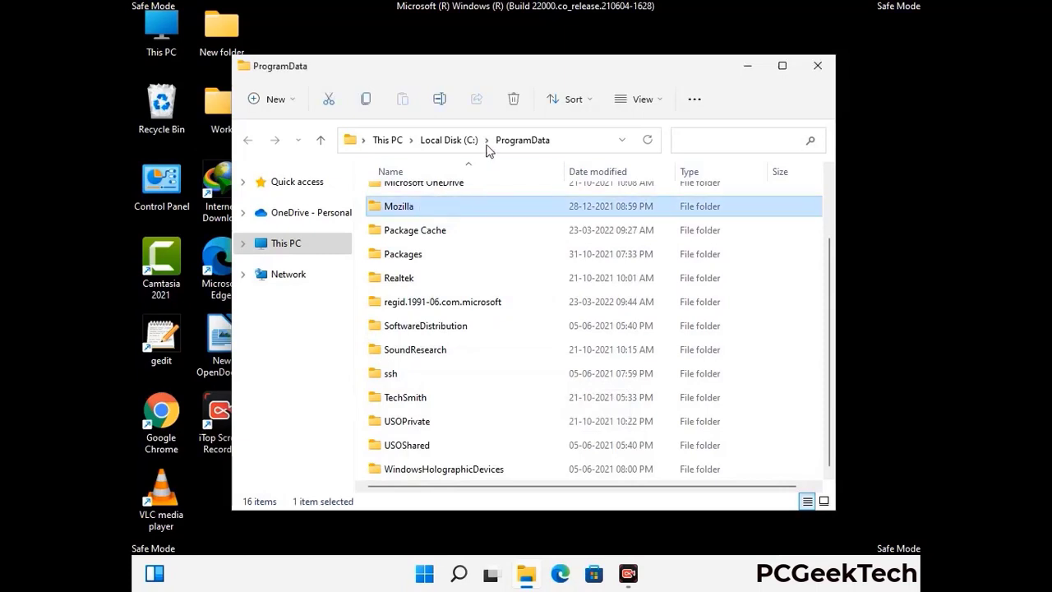
{"action": "left_click", "coordinate": [516, 100]}
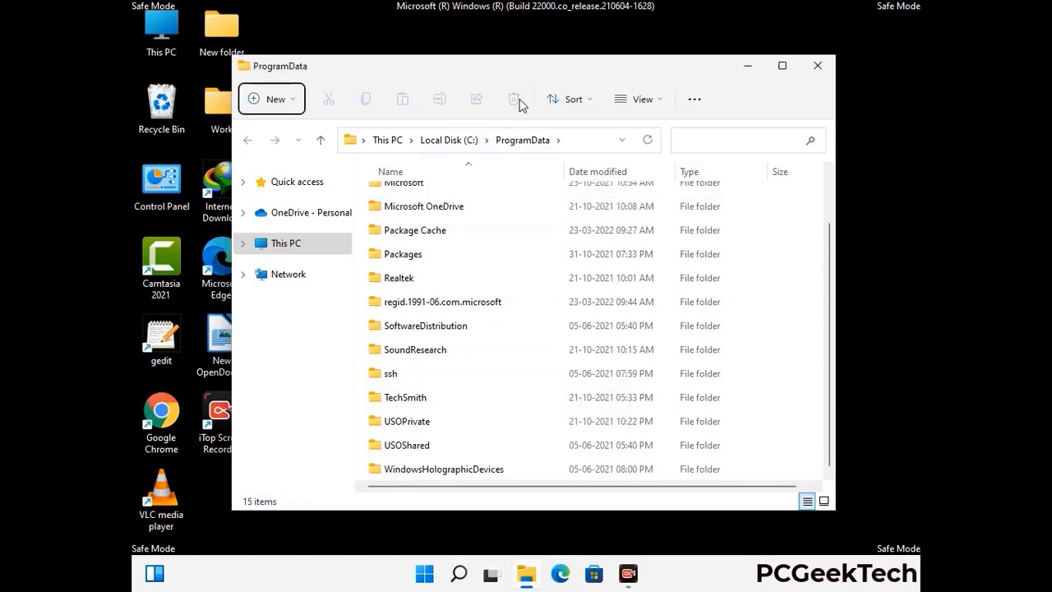
{"action": "scroll", "coordinate": [542, 347], "scroll_direction": "up", "scroll_amount": 2}
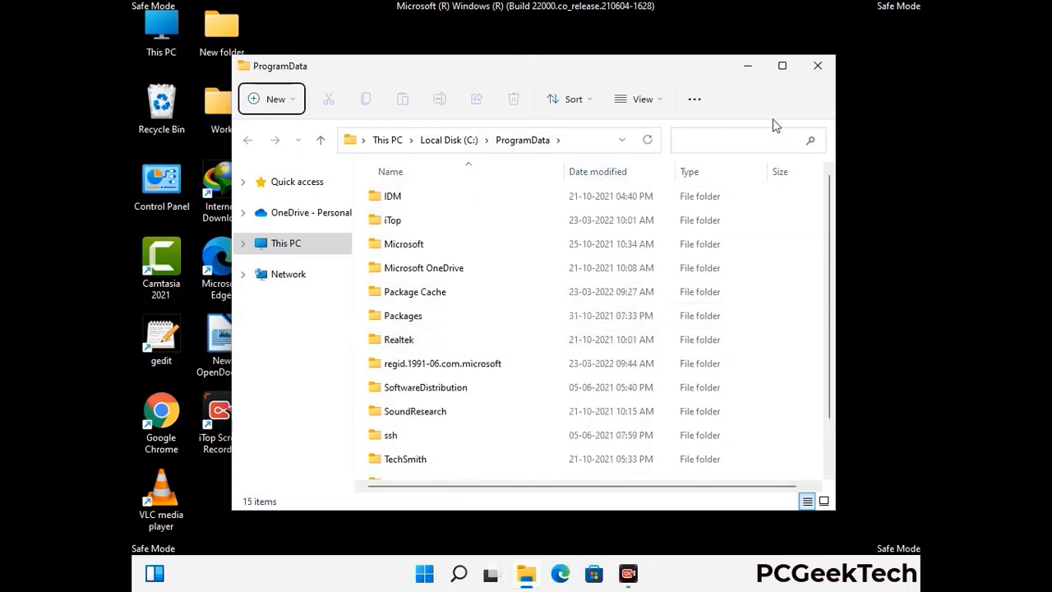
{"action": "left_click", "coordinate": [823, 64]}
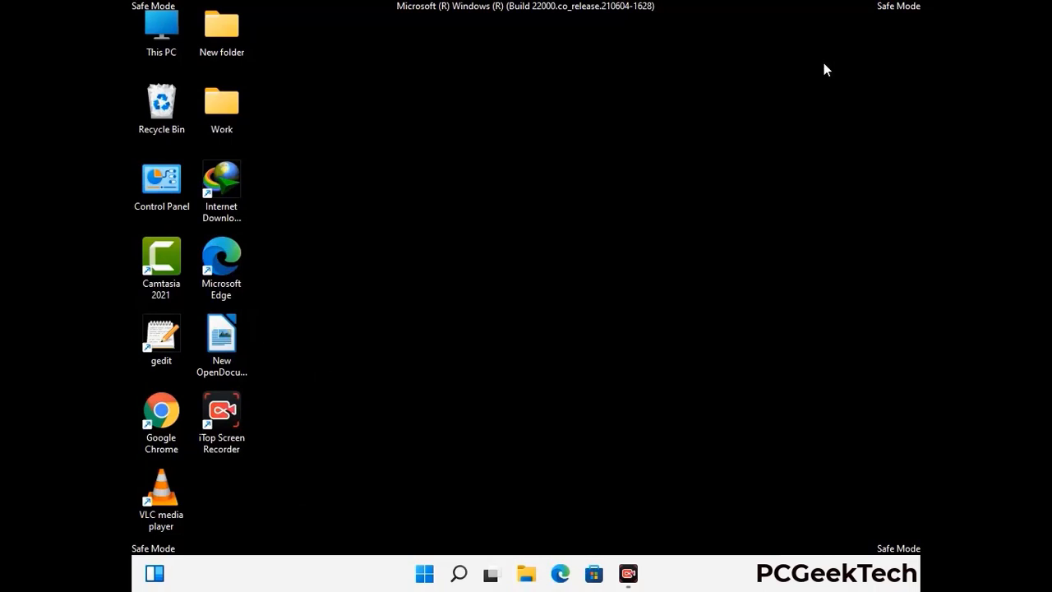
Step: Open the C:\Windows folder by running %WinDir%
{"action": "key", "text": "super+r"}
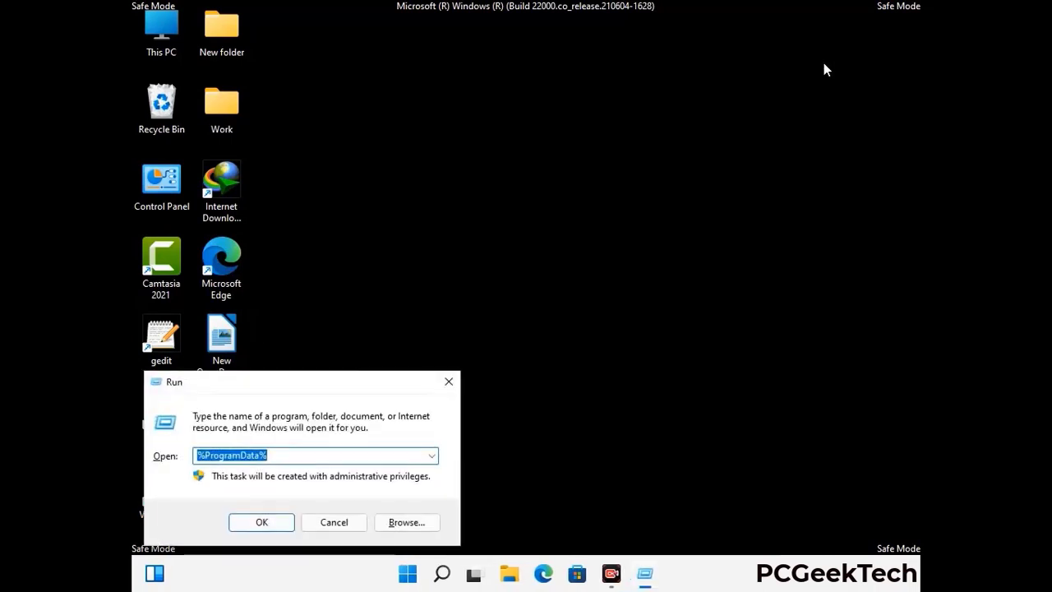
{"action": "left_click_drag", "start_coordinate": [343, 374], "coordinate": [549, 213]}
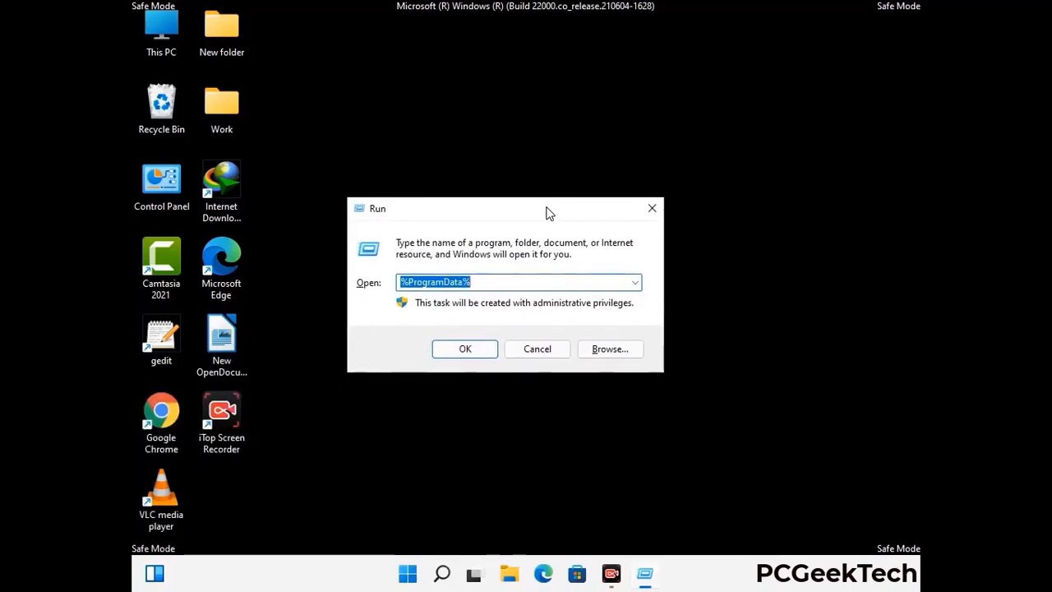
{"action": "type", "text": "%"}
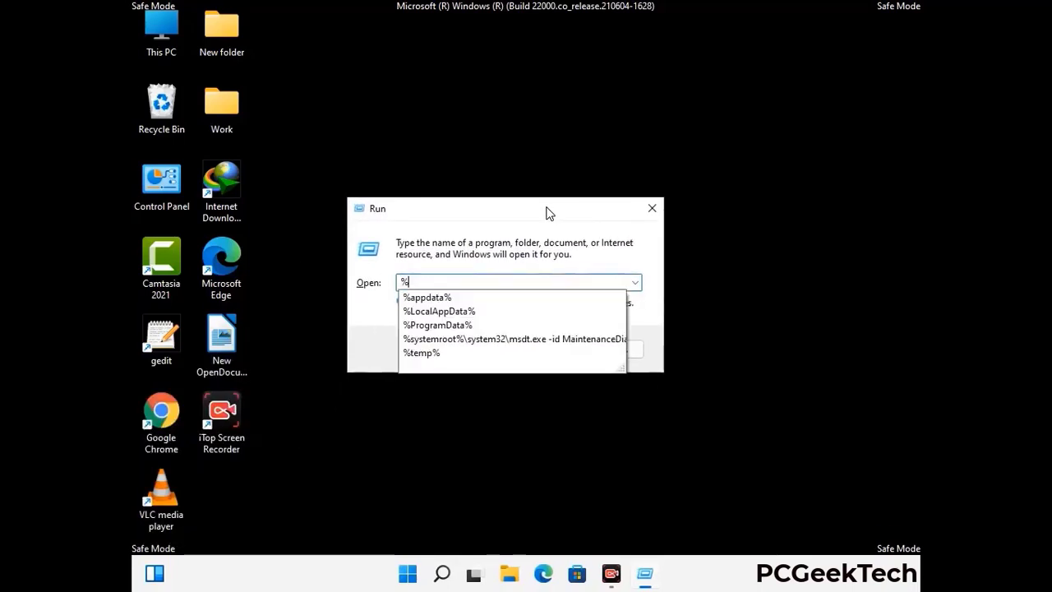
{"action": "type", "text": "WinDir"}
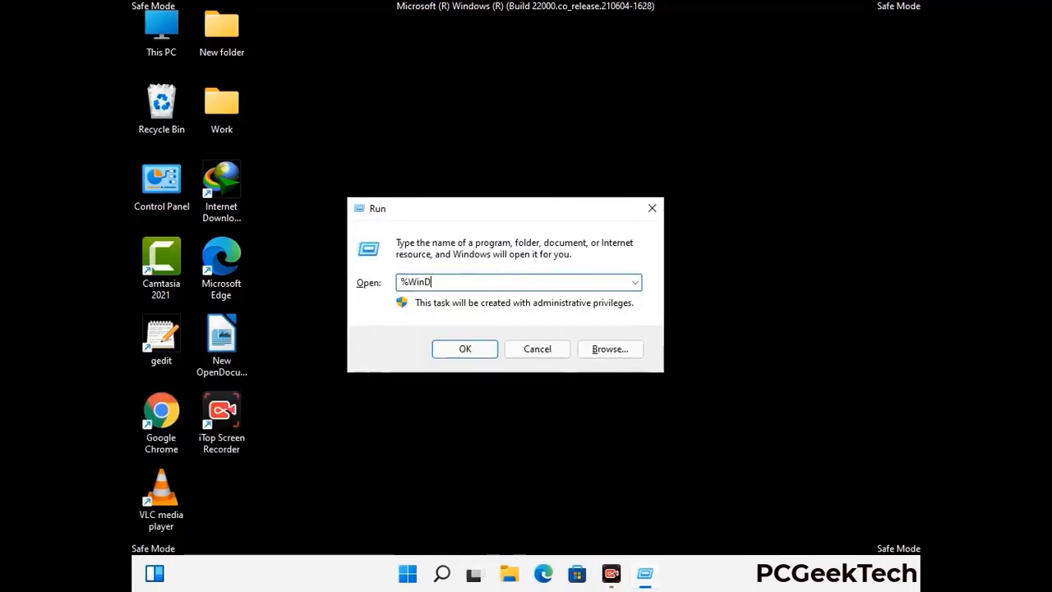
{"action": "type", "text": "%"}
{"action": "key", "text": "Return"}
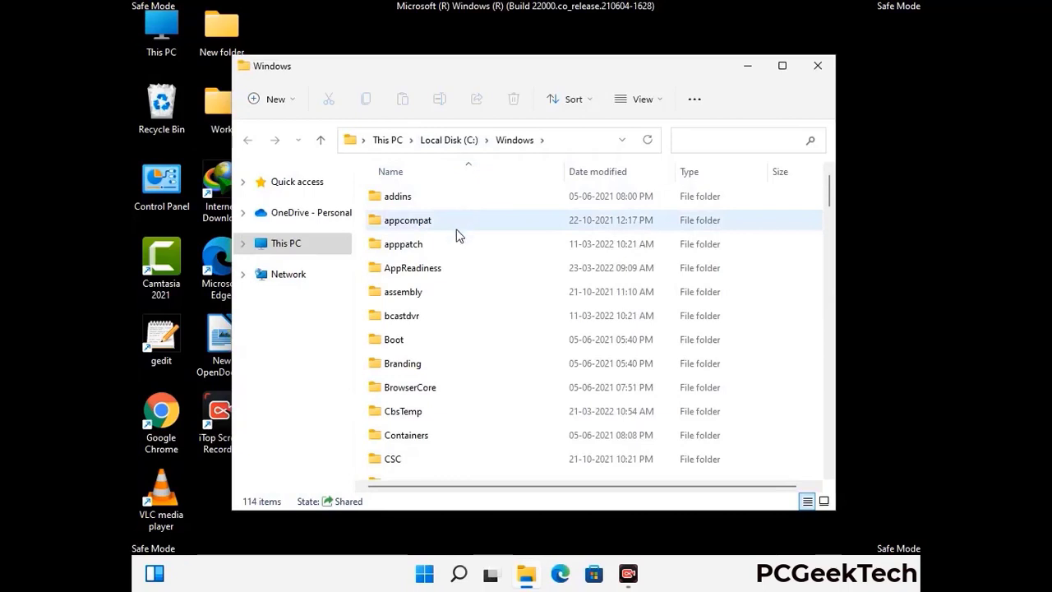
Step: Scroll through C:\Windows checking for Zoom leftovers, then close it unchanged
{"action": "scroll", "coordinate": [463, 364], "scroll_direction": "down", "scroll_amount": 1}
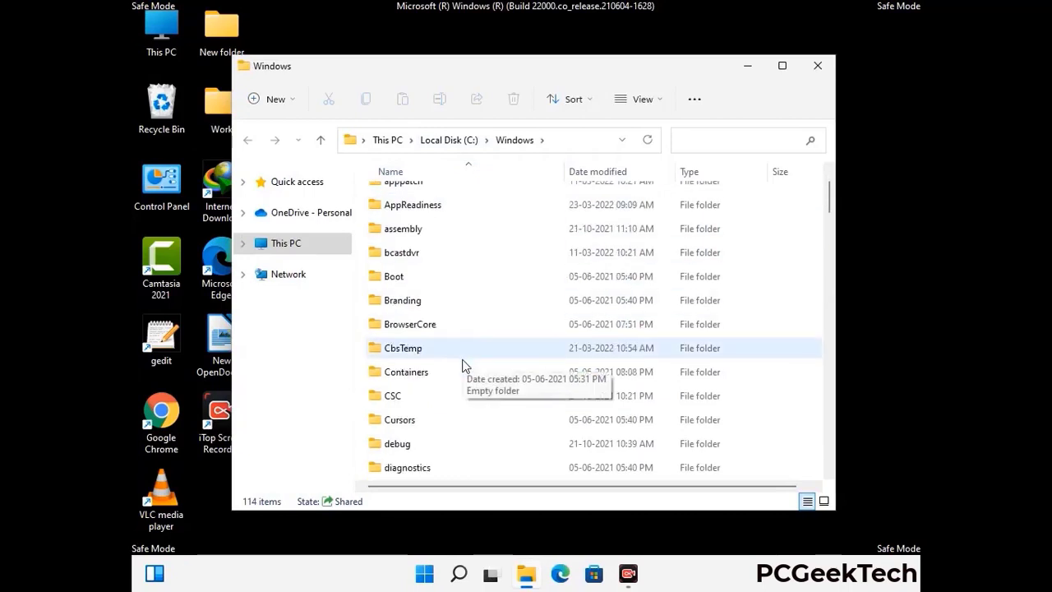
{"action": "scroll", "coordinate": [462, 364], "scroll_direction": "down", "scroll_amount": 2}
{"action": "scroll", "coordinate": [463, 367], "scroll_direction": "down", "scroll_amount": 1}
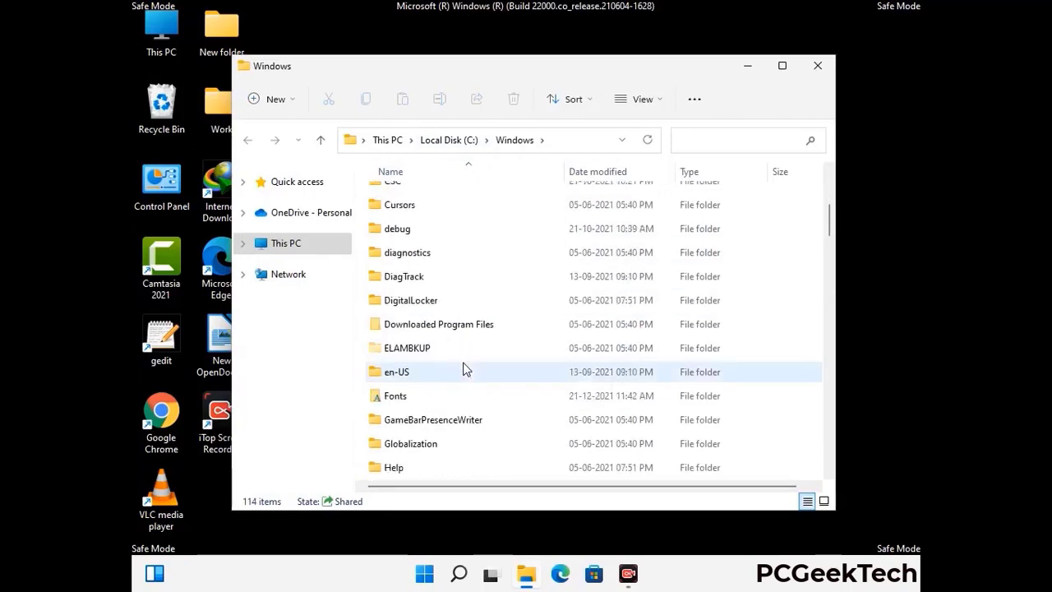
{"action": "scroll", "coordinate": [464, 372], "scroll_direction": "down", "scroll_amount": 3}
{"action": "scroll", "coordinate": [464, 371], "scroll_direction": "down", "scroll_amount": 2}
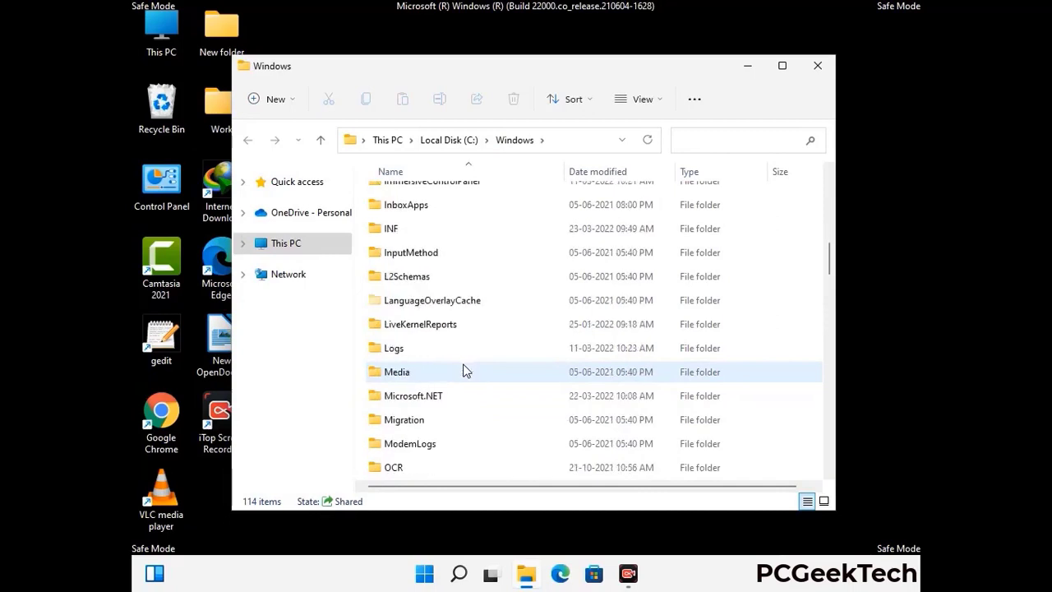
{"action": "scroll", "coordinate": [465, 372], "scroll_direction": "down", "scroll_amount": 4}
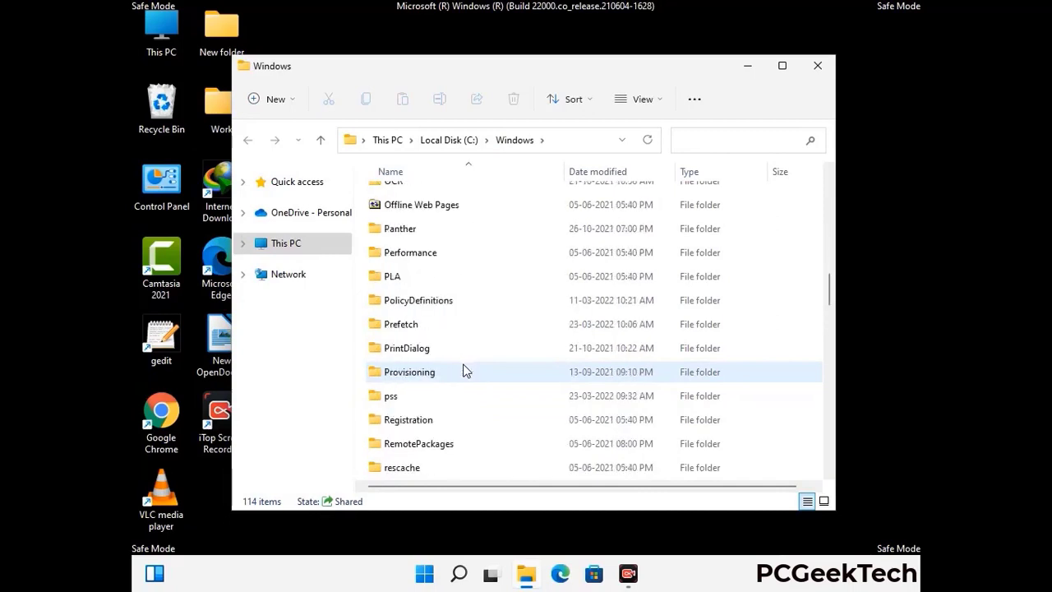
{"action": "scroll", "coordinate": [464, 371], "scroll_direction": "down", "scroll_amount": 7}
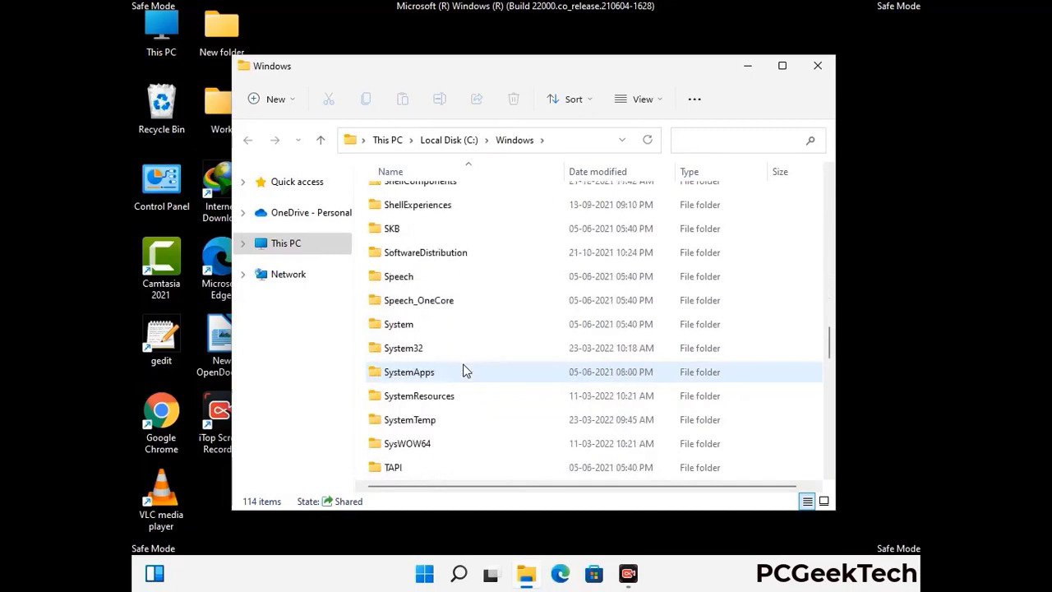
{"action": "scroll", "coordinate": [465, 371], "scroll_direction": "down", "scroll_amount": 8}
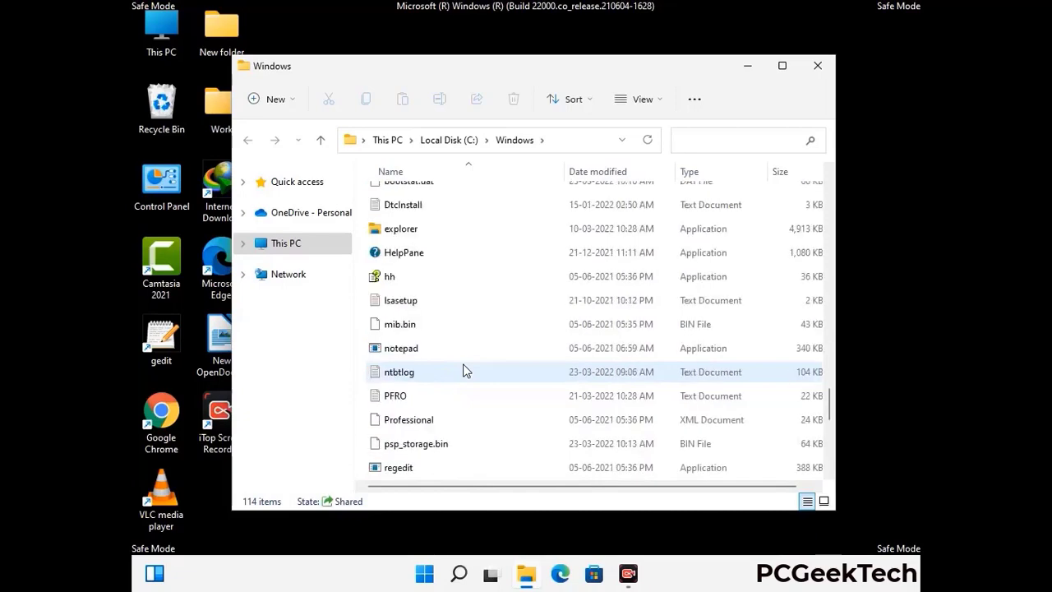
{"action": "scroll", "coordinate": [465, 371], "scroll_direction": "down", "scroll_amount": 7}
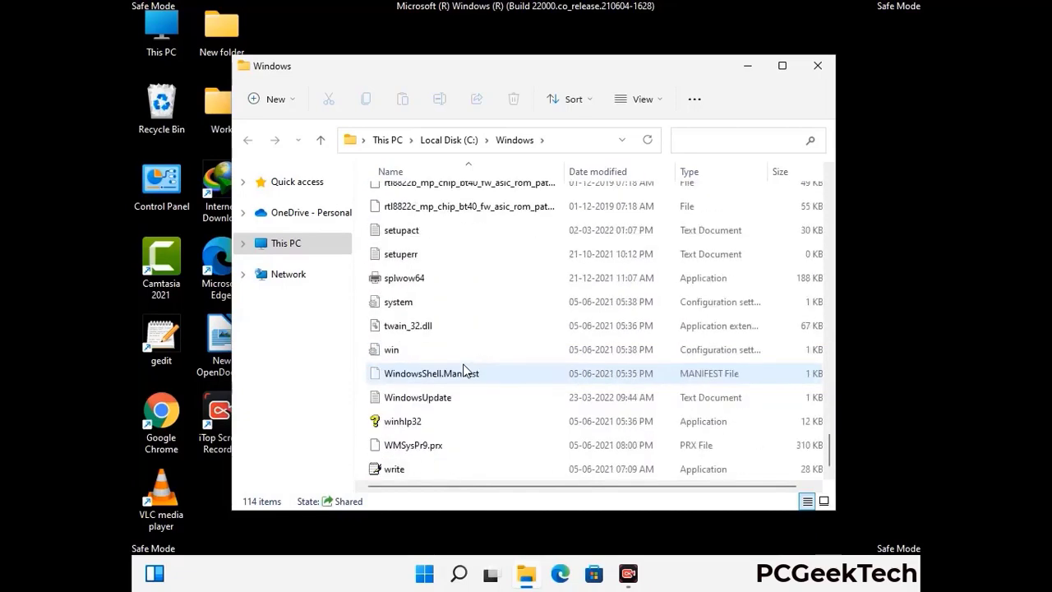
{"action": "scroll", "coordinate": [465, 372], "scroll_direction": "up", "scroll_amount": 15}
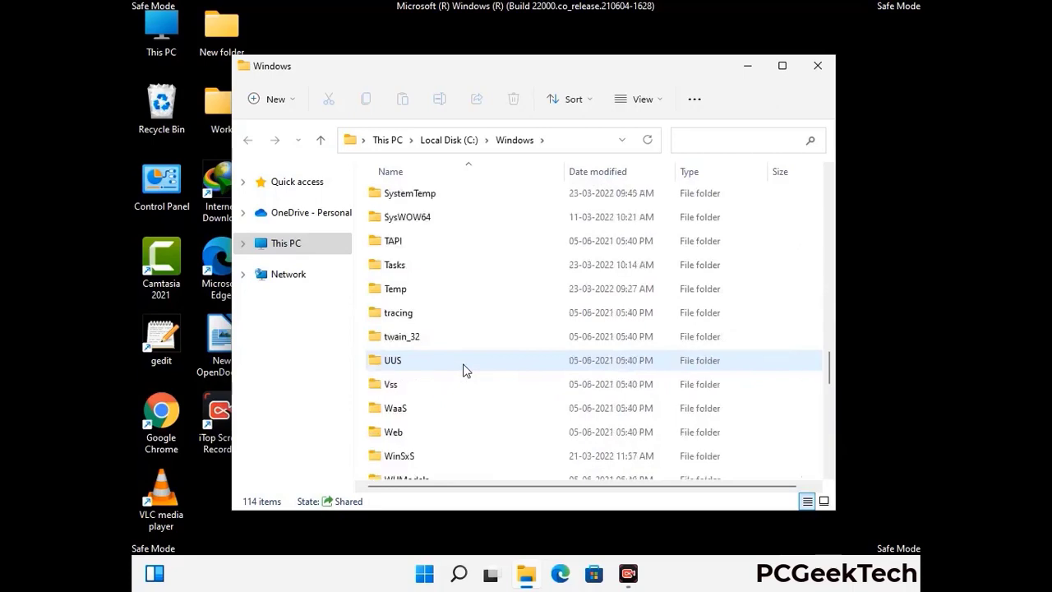
{"action": "scroll", "coordinate": [464, 369], "scroll_direction": "up", "scroll_amount": 3}
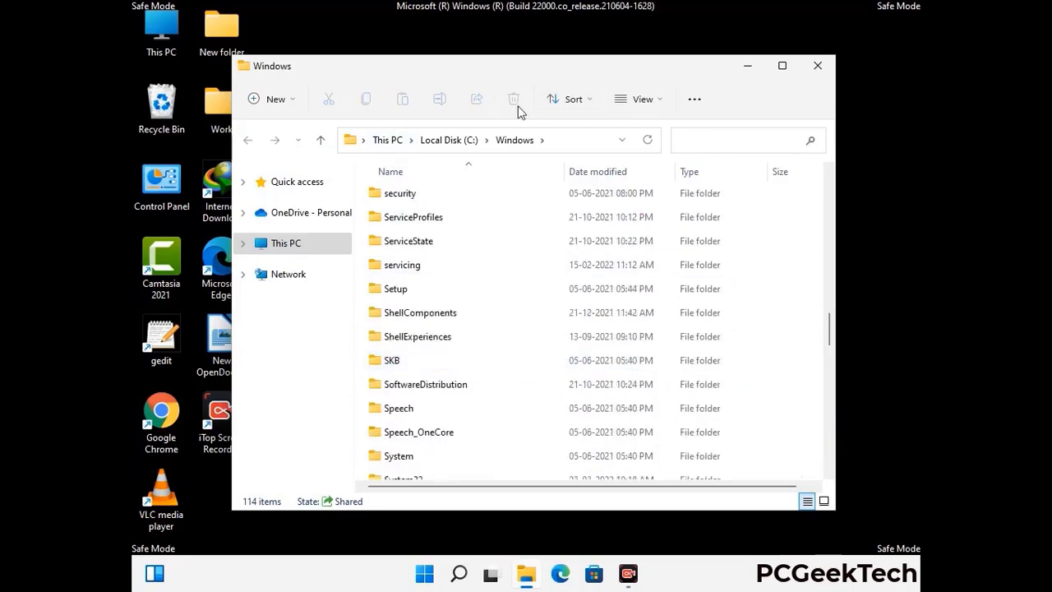
{"action": "left_click", "coordinate": [822, 66]}
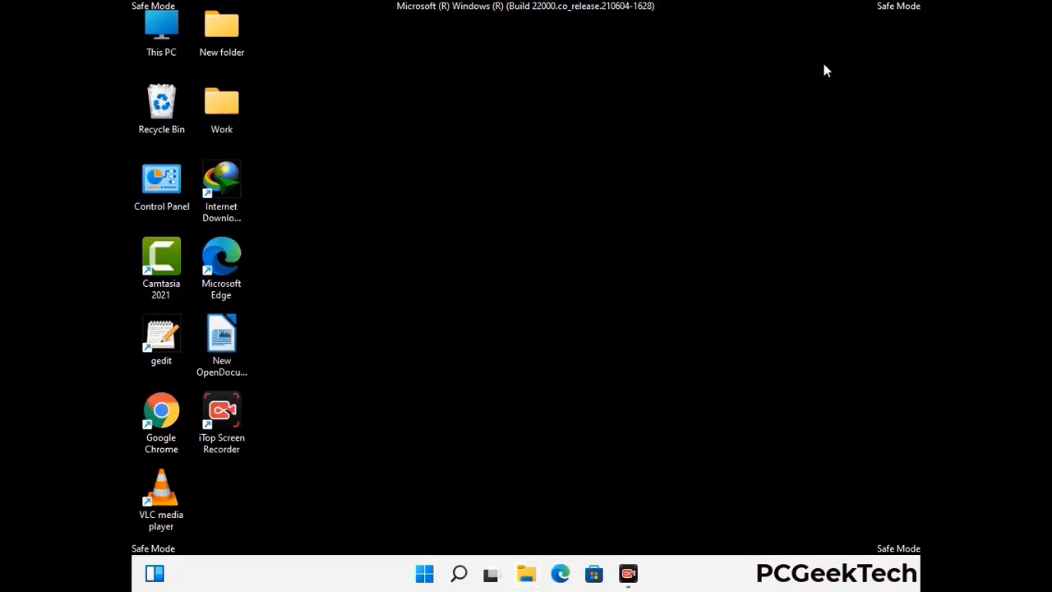
Step: Open the user's Temp folder by running %temp%
{"action": "key", "text": "super+r"}
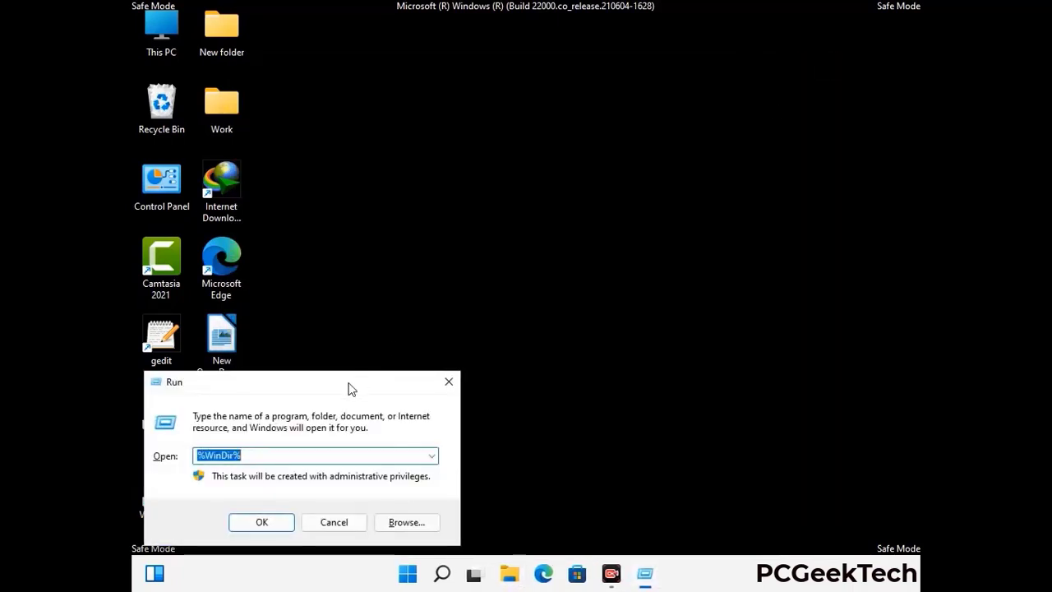
{"action": "left_click_drag", "start_coordinate": [348, 388], "coordinate": [597, 142]}
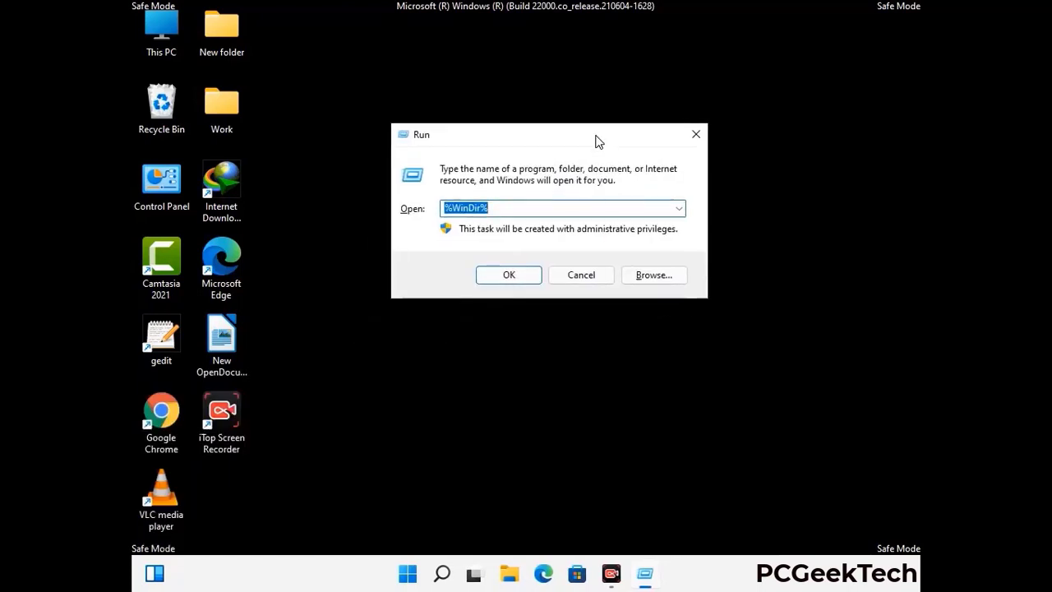
{"action": "type", "text": "%tem"}
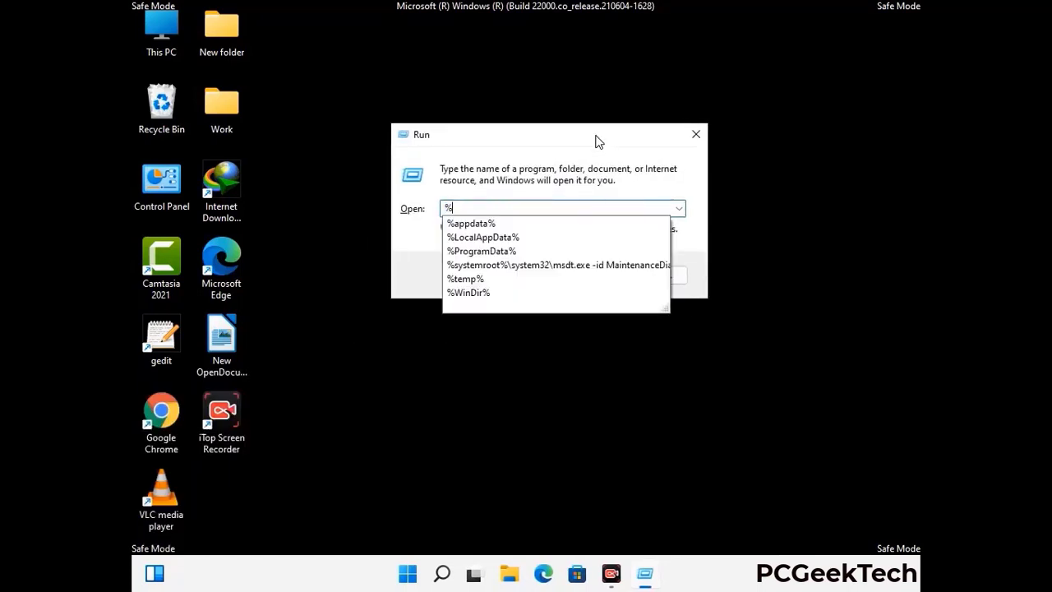
{"action": "type", "text": "p"}
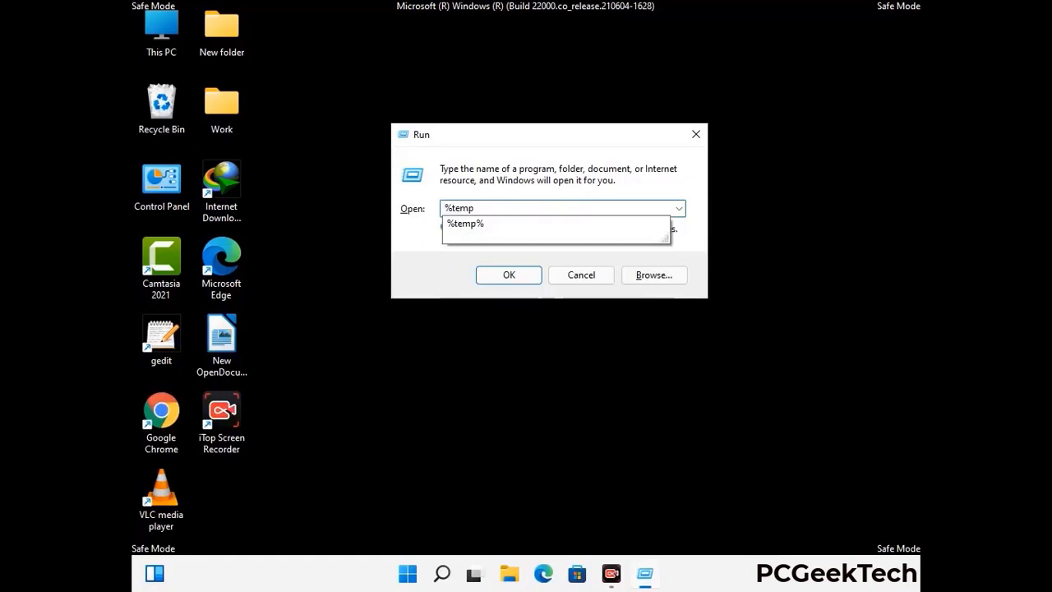
{"action": "type", "text": "%"}
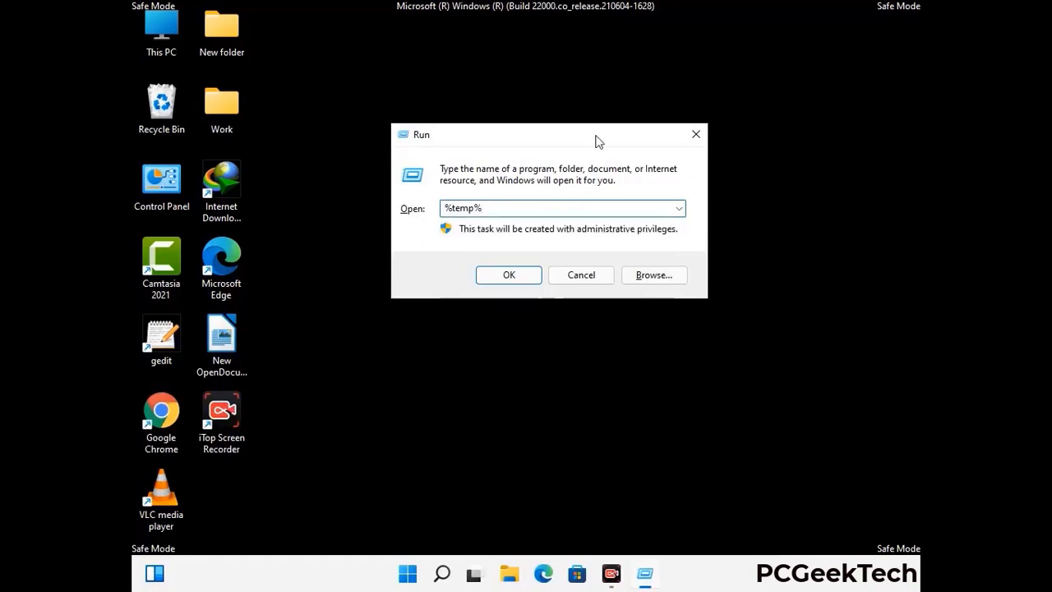
{"action": "left_click", "coordinate": [525, 272]}
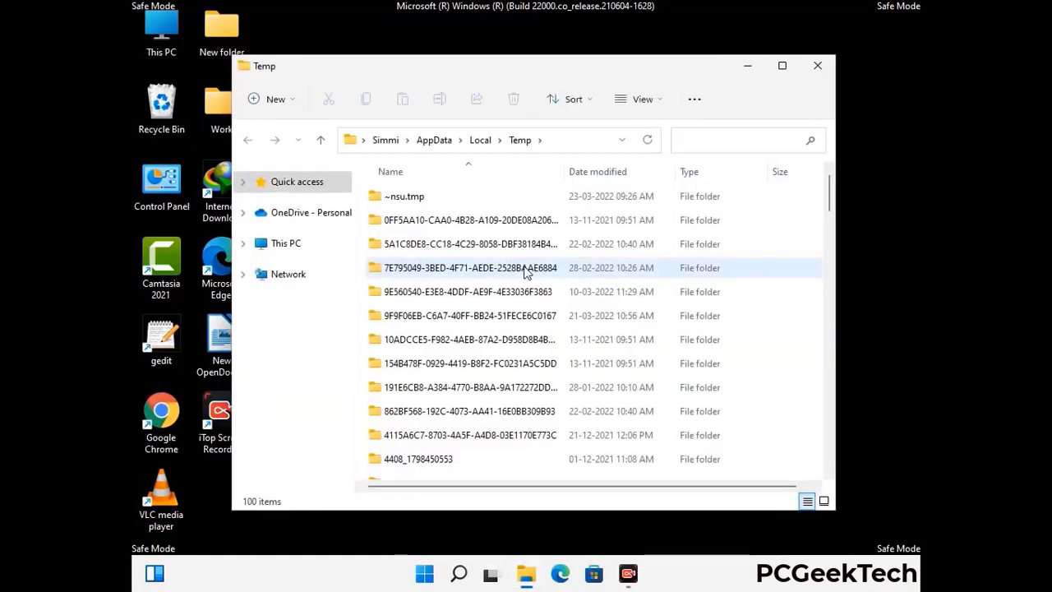
Step: Select all items in Temp, delete them, and close the window
{"action": "left_click", "coordinate": [477, 316]}
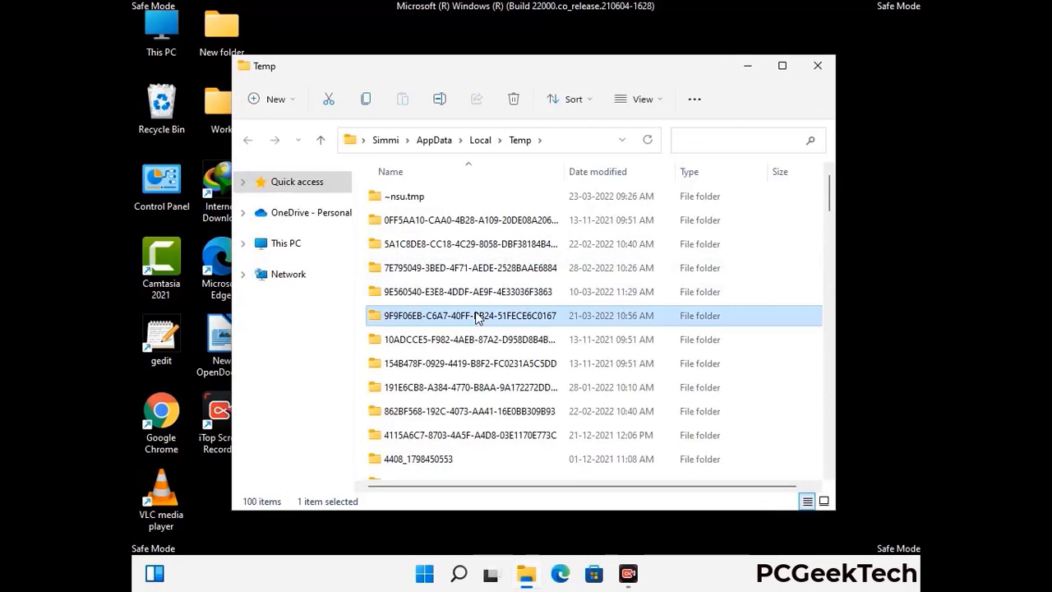
{"action": "key", "text": "ctrl+a"}
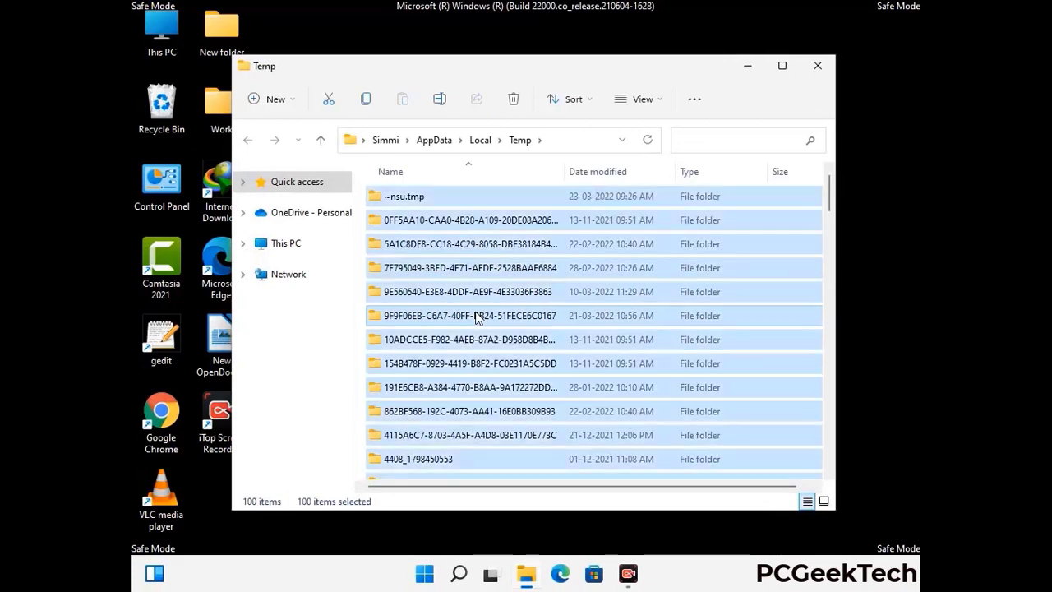
{"action": "left_click", "coordinate": [515, 99]}
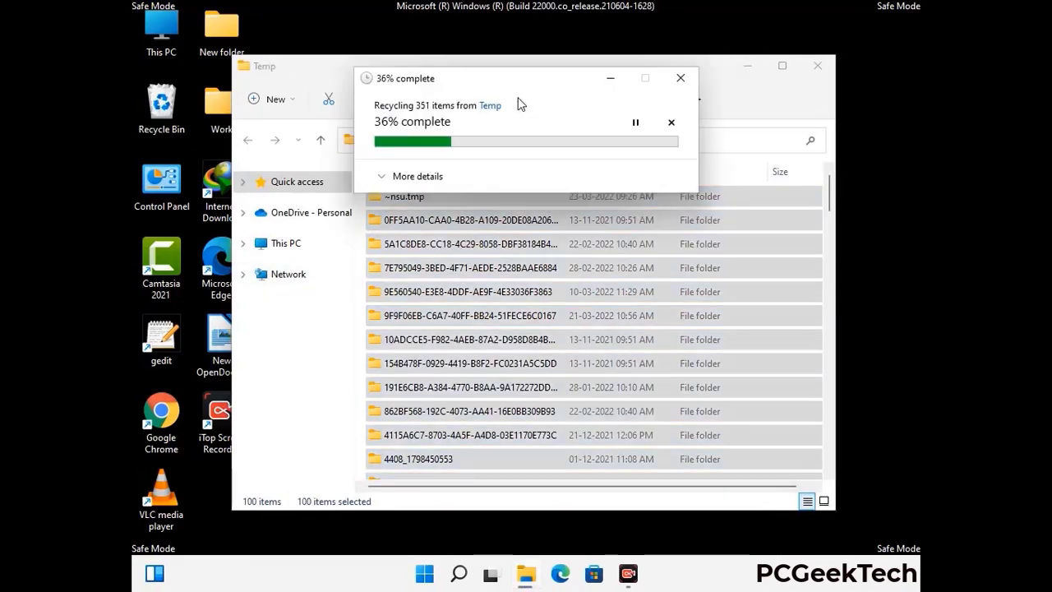
{"action": "left_click", "coordinate": [818, 66]}
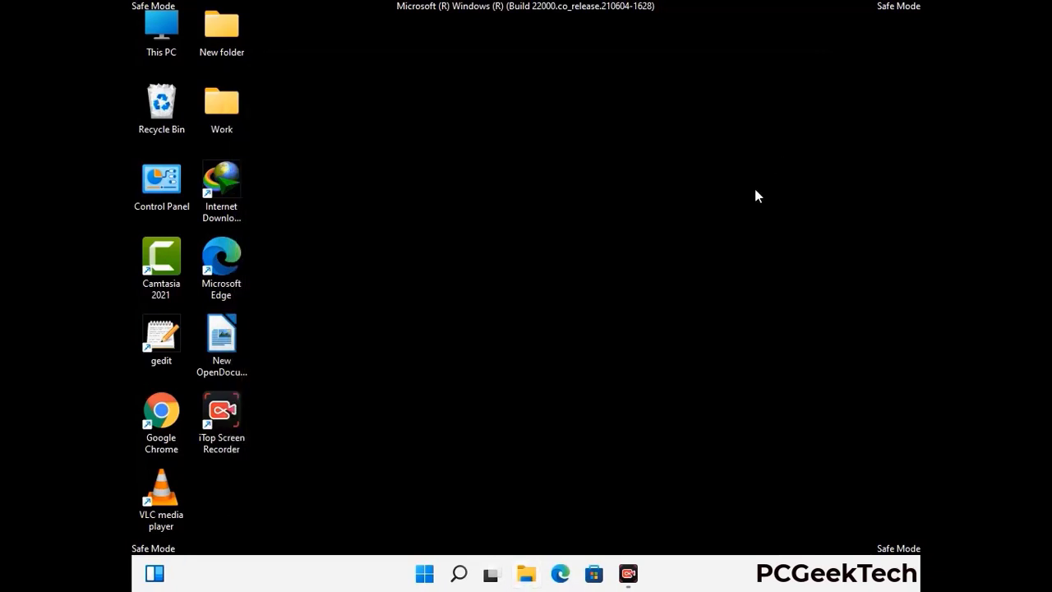
Step: Open the C:\Windows\Temp folder by running 'temp' from the Run box
{"action": "key", "text": "super+r"}
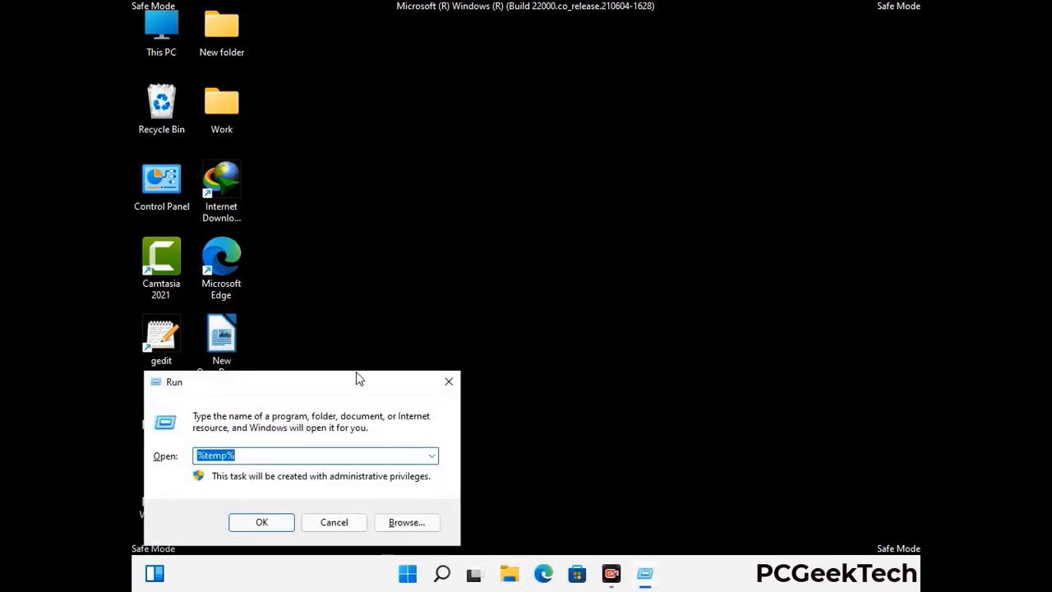
{"action": "left_click_drag", "start_coordinate": [355, 372], "coordinate": [599, 147]}
{"action": "type", "text": "t"}
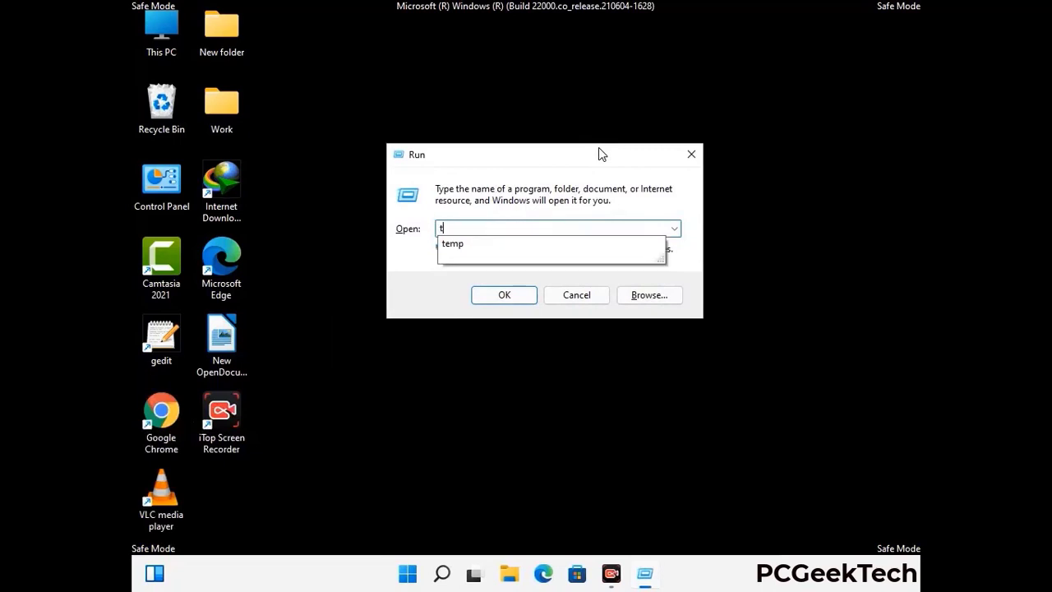
{"action": "type", "text": "emp"}
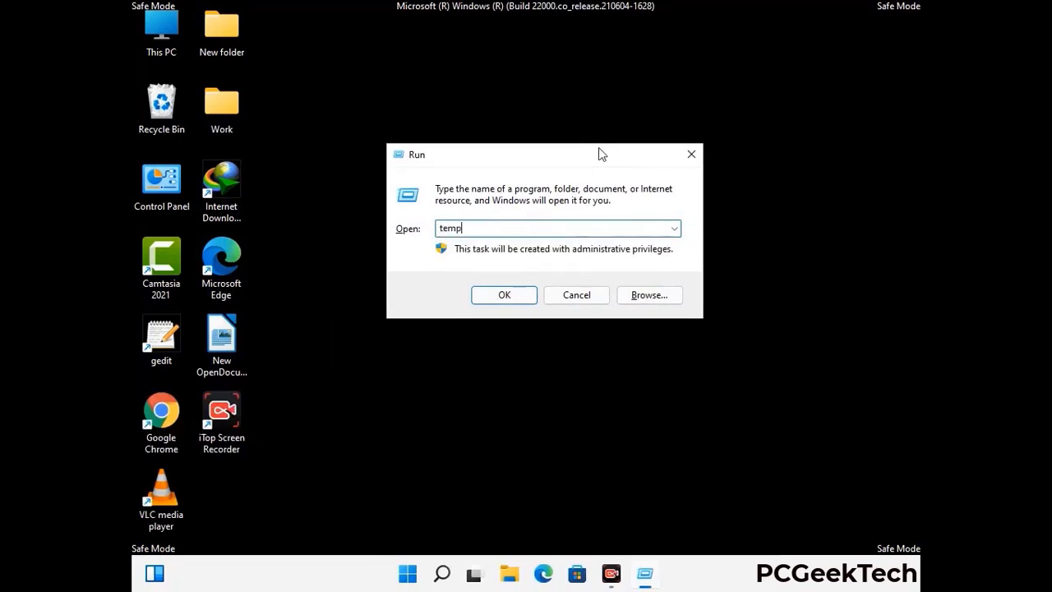
{"action": "key", "text": "Return"}
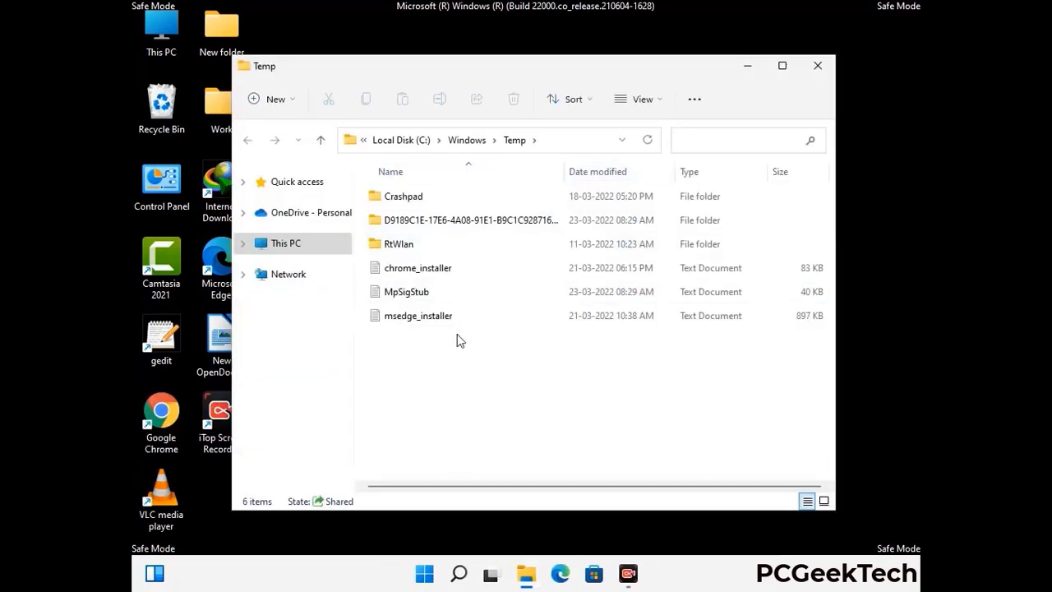
Step: Delete all six items in Temp and close the emptied folder
{"action": "key", "text": "ctrl+a"}
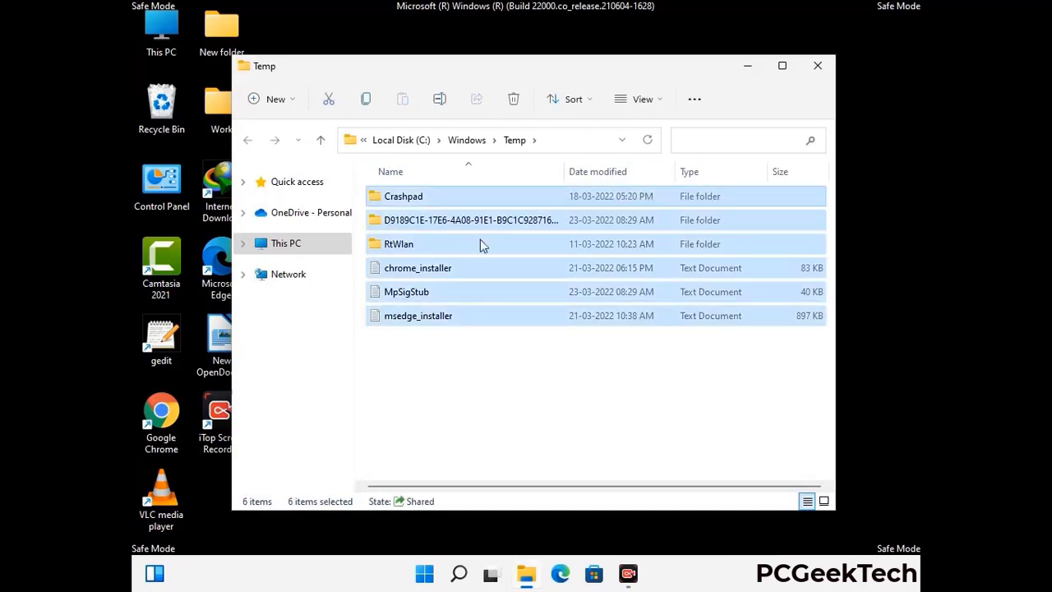
{"action": "left_click", "coordinate": [513, 98]}
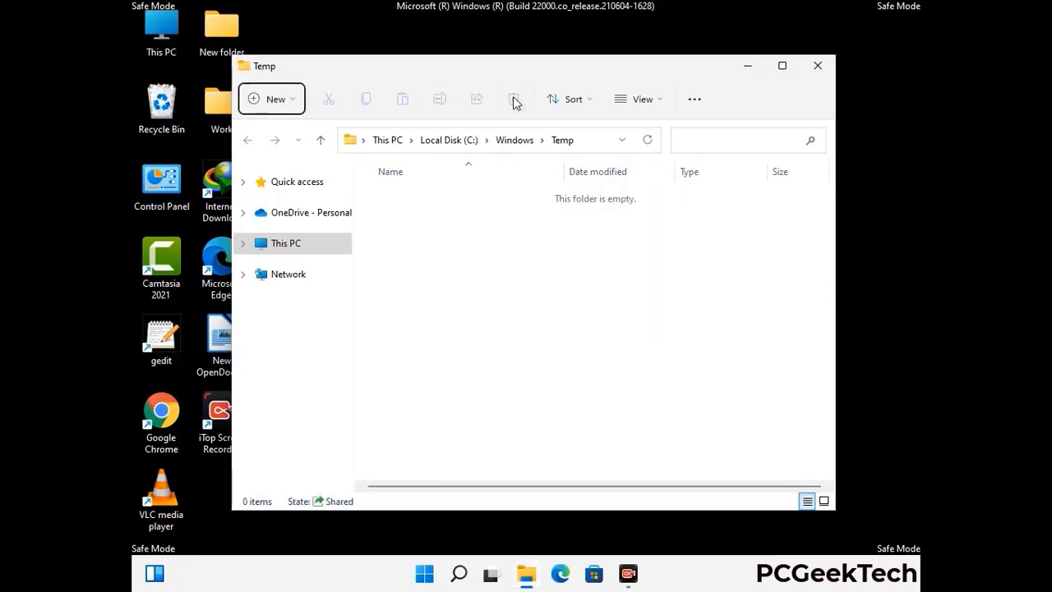
{"action": "left_click", "coordinate": [822, 71]}
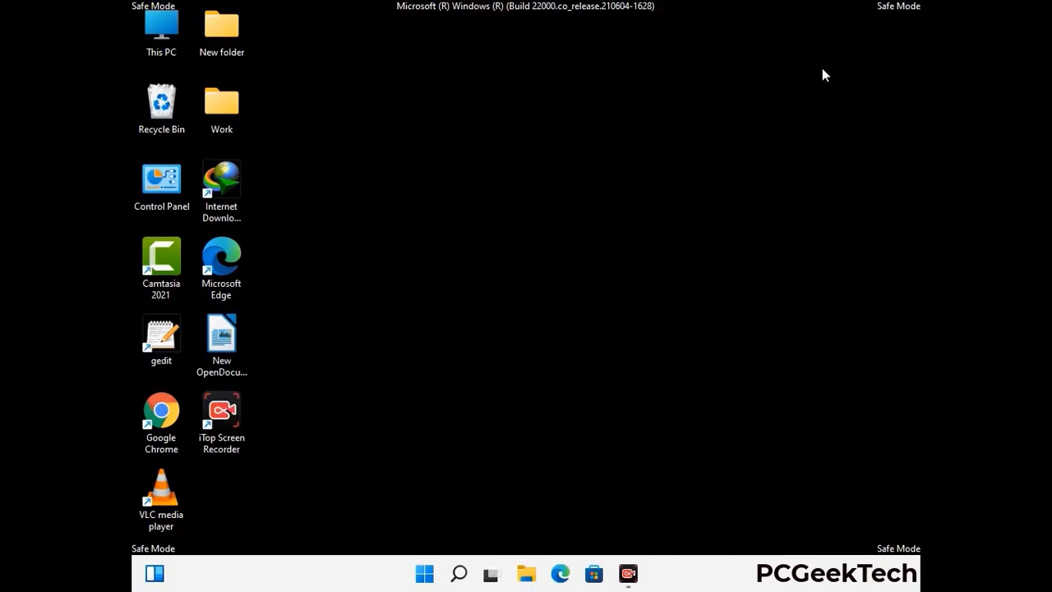
Step: Launch Registry Editor by running 'regedit' from the Run box
{"action": "key", "text": "super+r"}
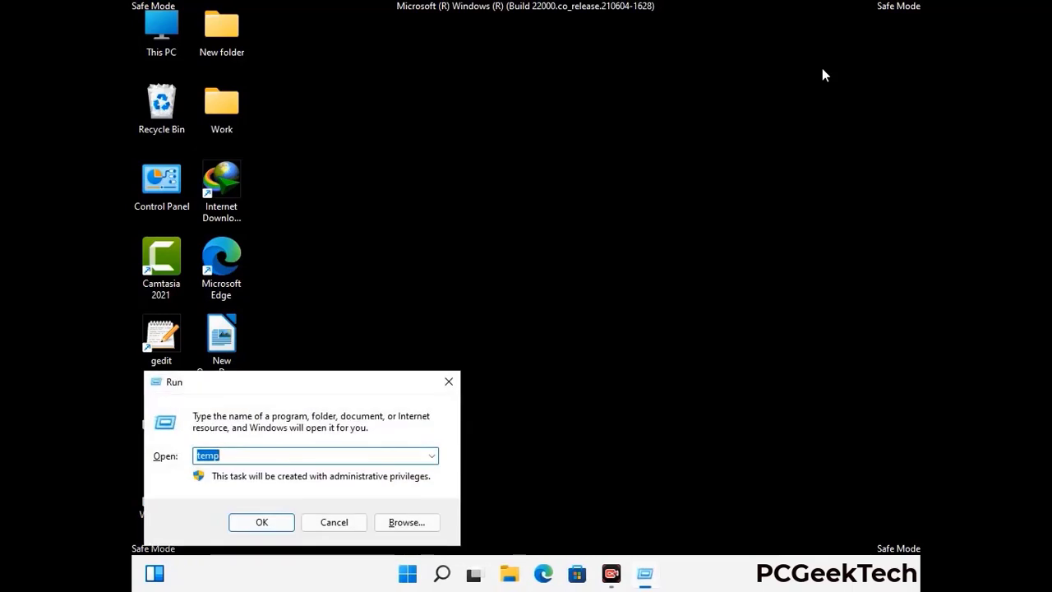
{"action": "left_click_drag", "start_coordinate": [322, 384], "coordinate": [547, 132]}
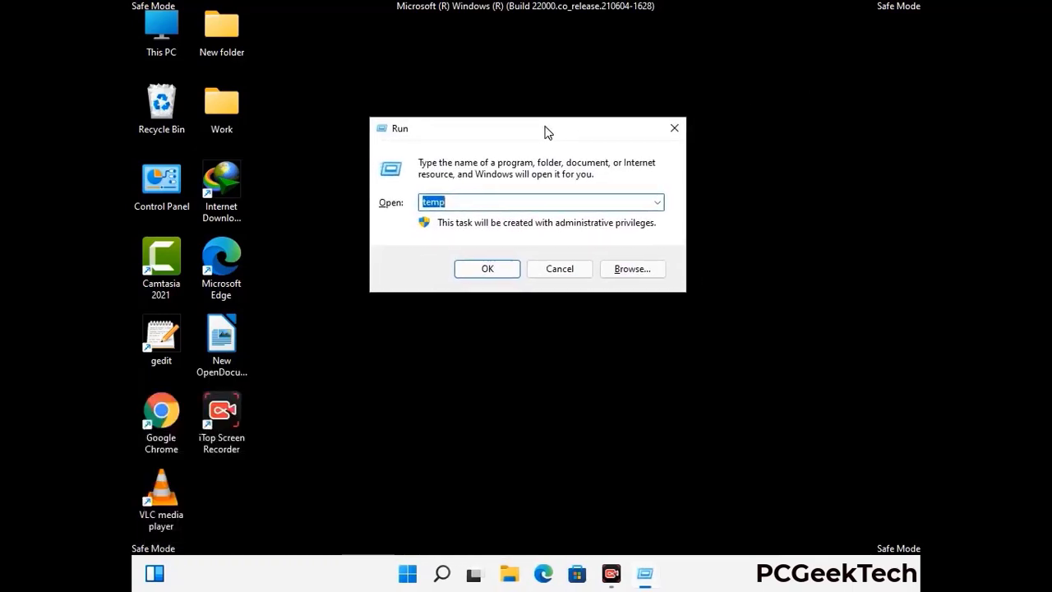
{"action": "type", "text": "regedit"}
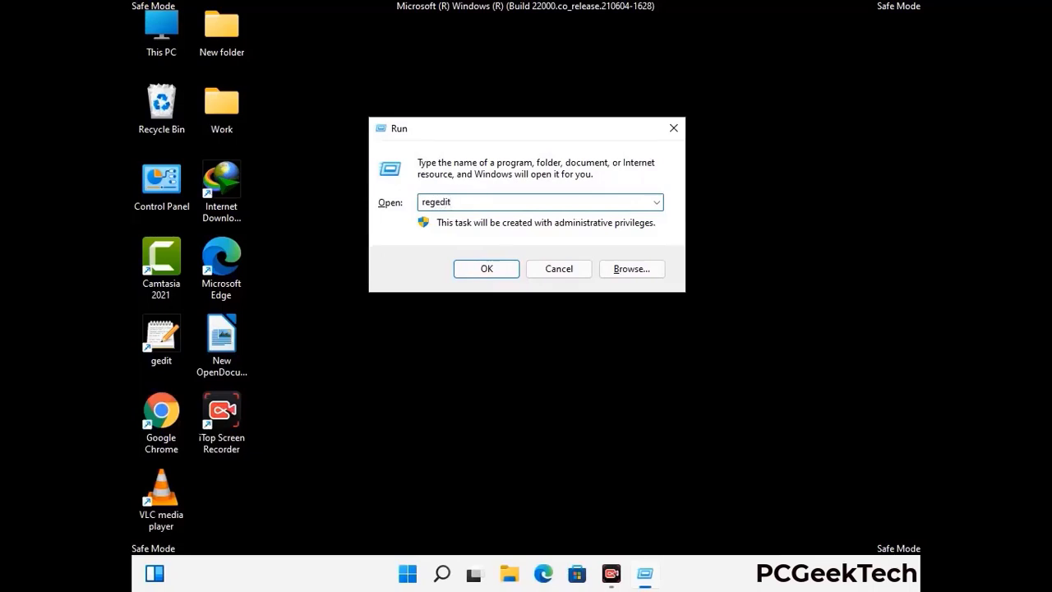
{"action": "key", "text": "Return"}
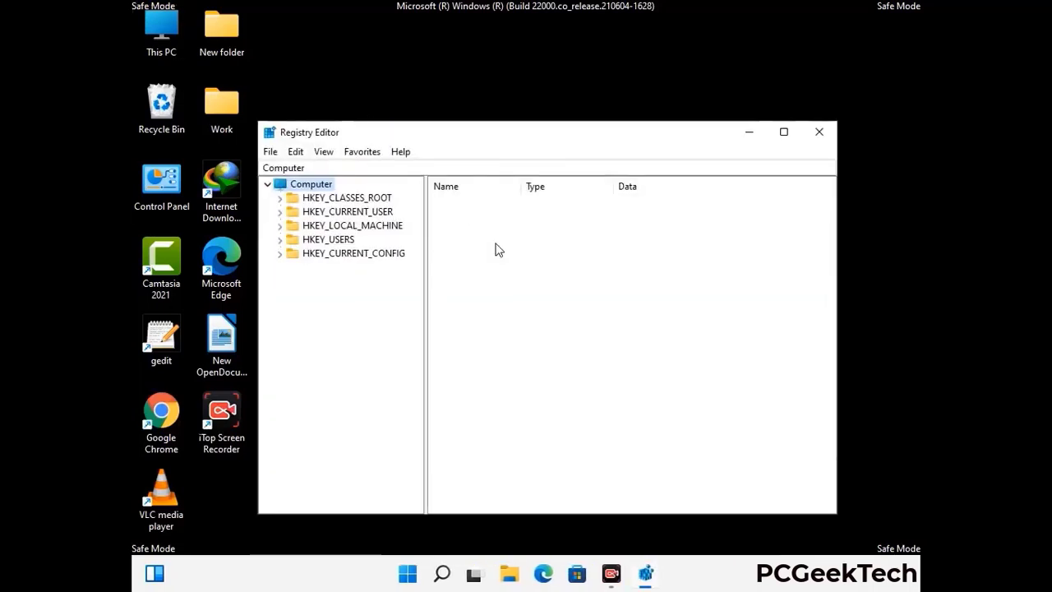
Step: Expand HKEY_CURRENT_USER > Software > Microsoft in the registry tree
{"action": "left_click", "coordinate": [352, 225]}
{"action": "left_click", "coordinate": [280, 211]}
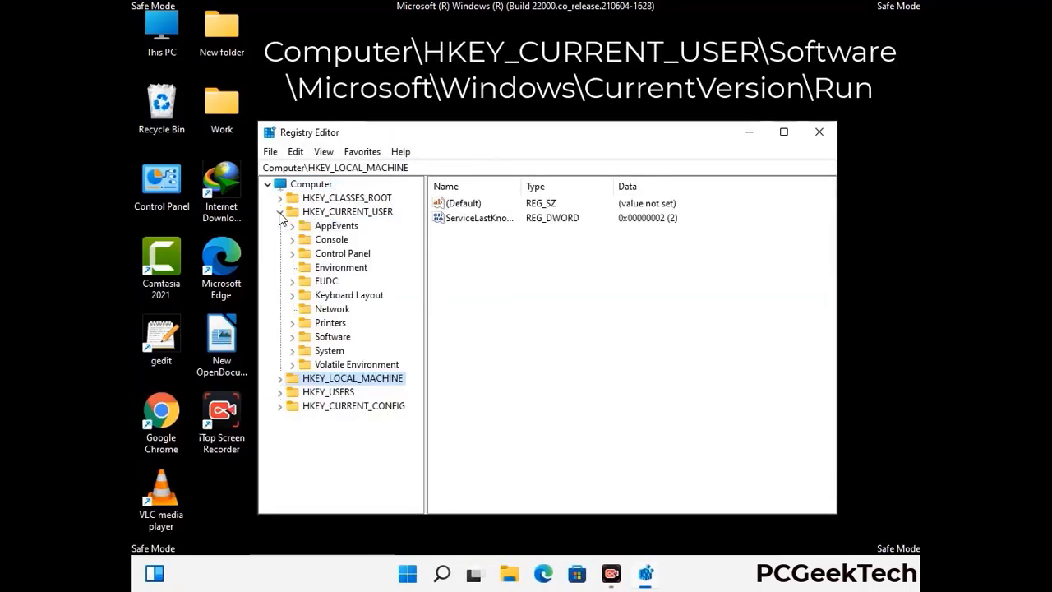
{"action": "left_click", "coordinate": [330, 339]}
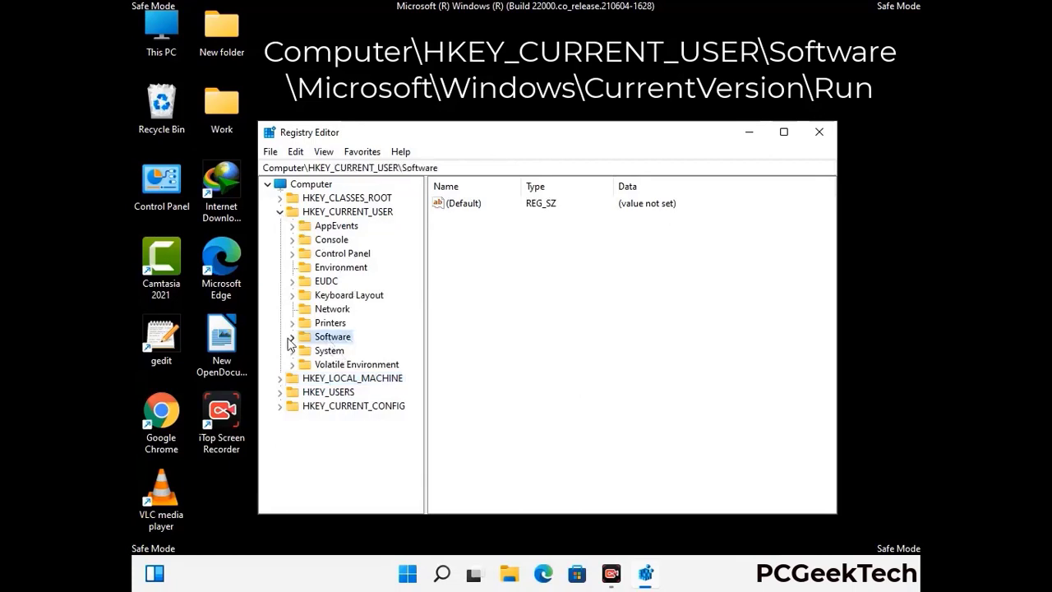
{"action": "left_click", "coordinate": [291, 337]}
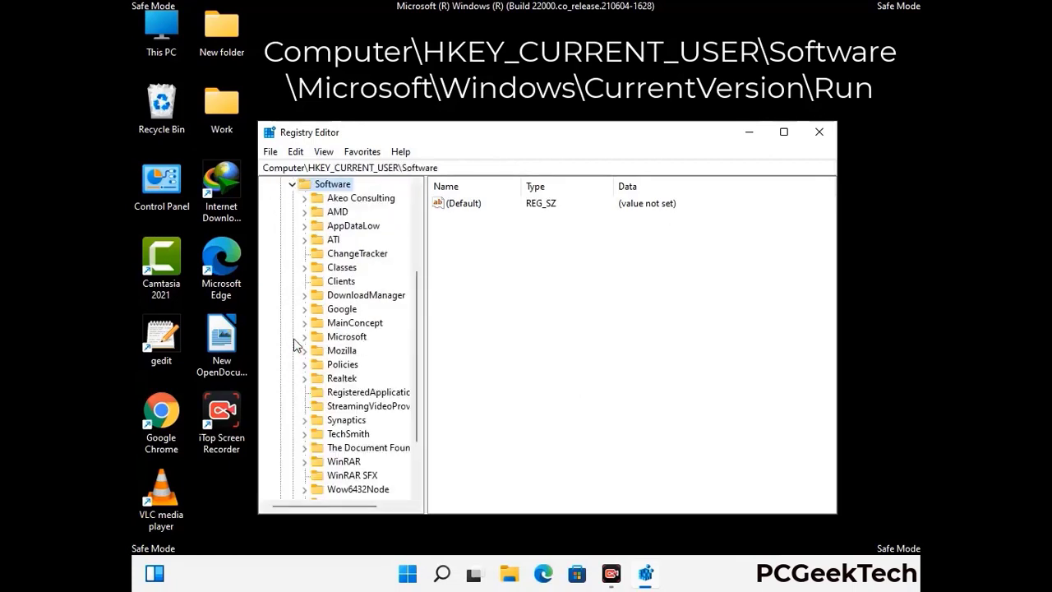
{"action": "double_click", "coordinate": [337, 338]}
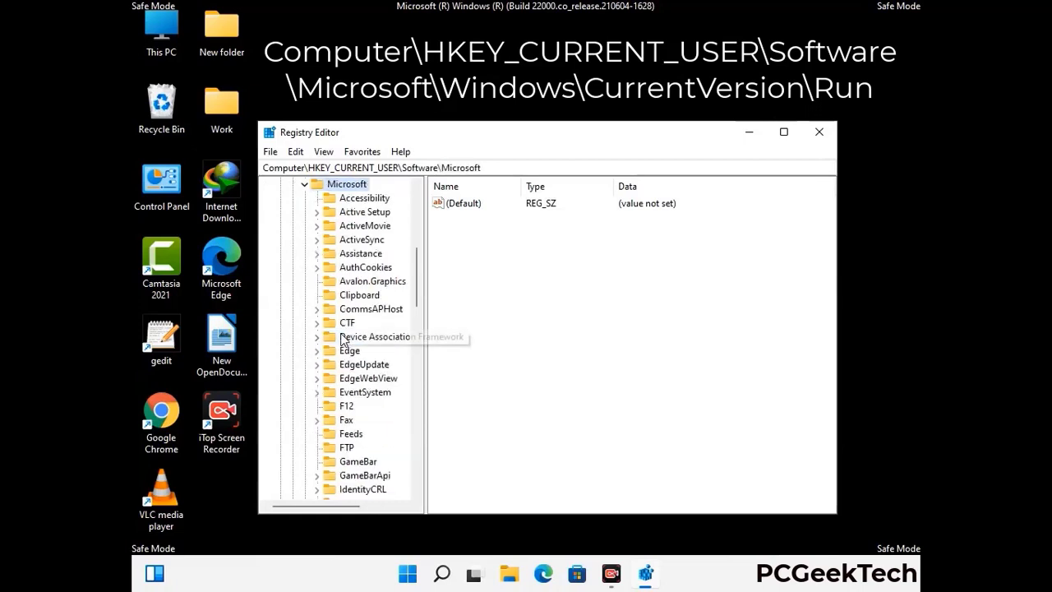
Step: Open Microsoft > Windows > CurrentVersion to reveal its Run subkey
{"action": "scroll", "coordinate": [386, 263], "scroll_direction": "down", "scroll_amount": 4}
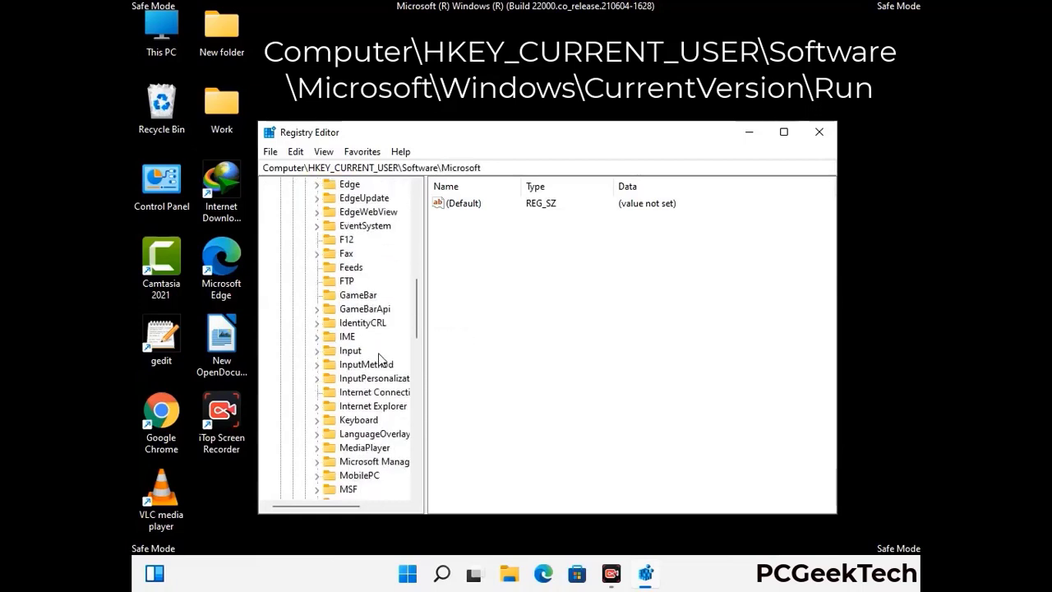
{"action": "scroll", "coordinate": [379, 358], "scroll_direction": "down", "scroll_amount": 3}
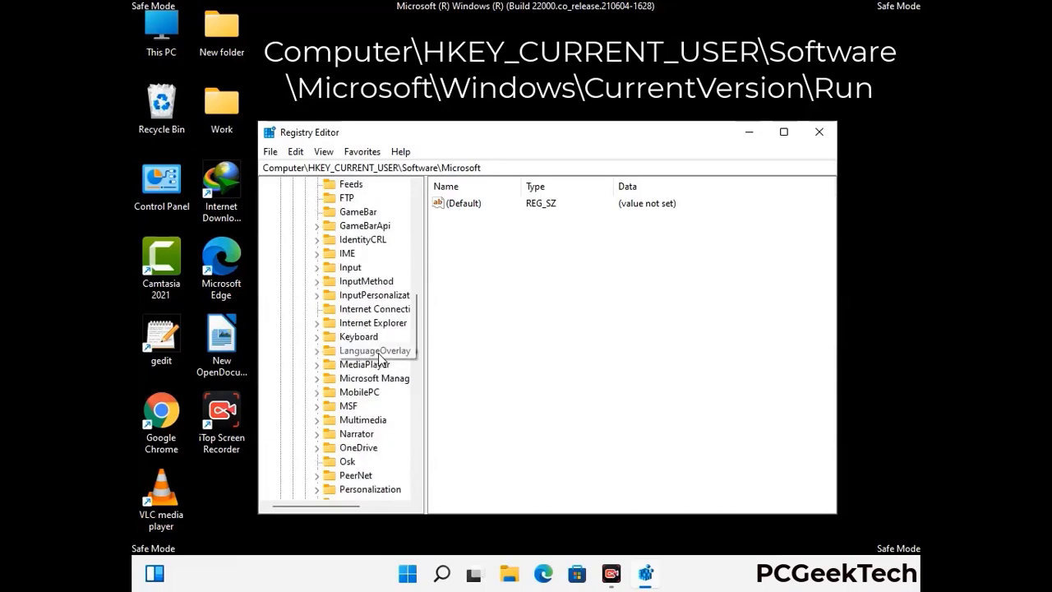
{"action": "scroll", "coordinate": [380, 358], "scroll_direction": "down", "scroll_amount": 6}
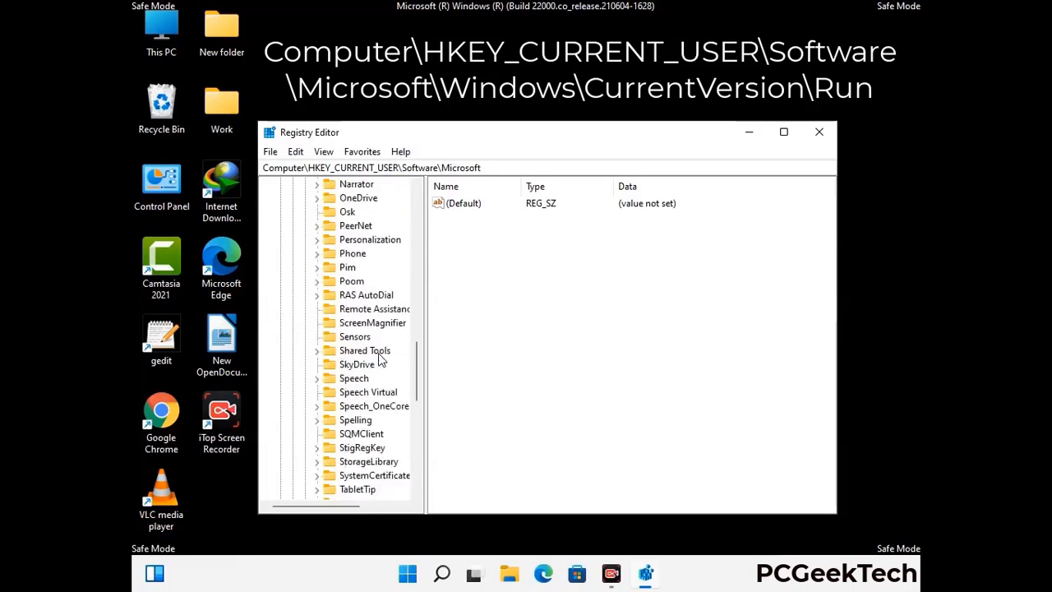
{"action": "scroll", "coordinate": [380, 359], "scroll_direction": "down", "scroll_amount": 4}
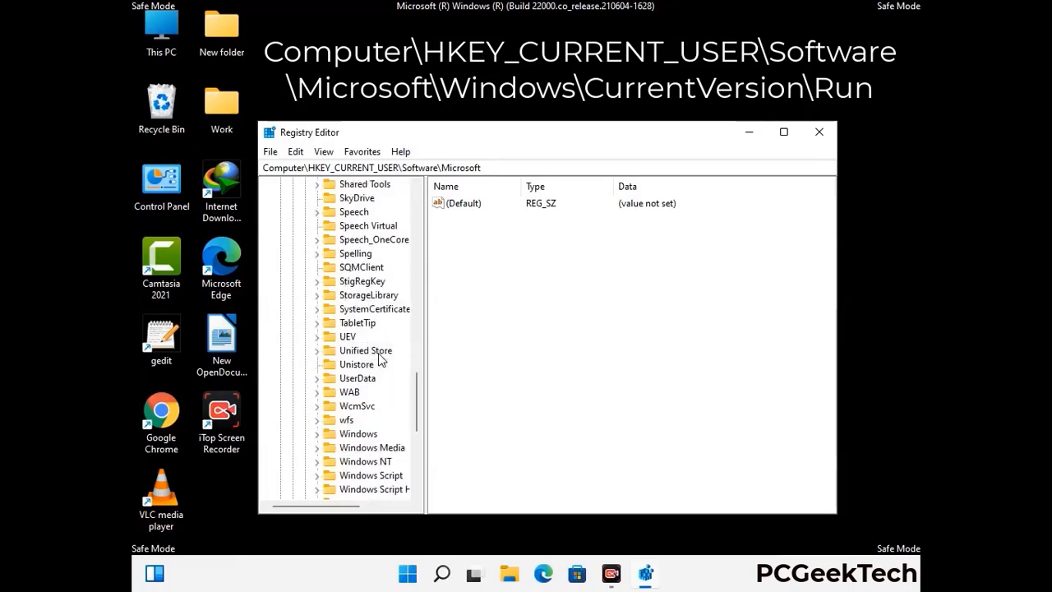
{"action": "double_click", "coordinate": [370, 392]}
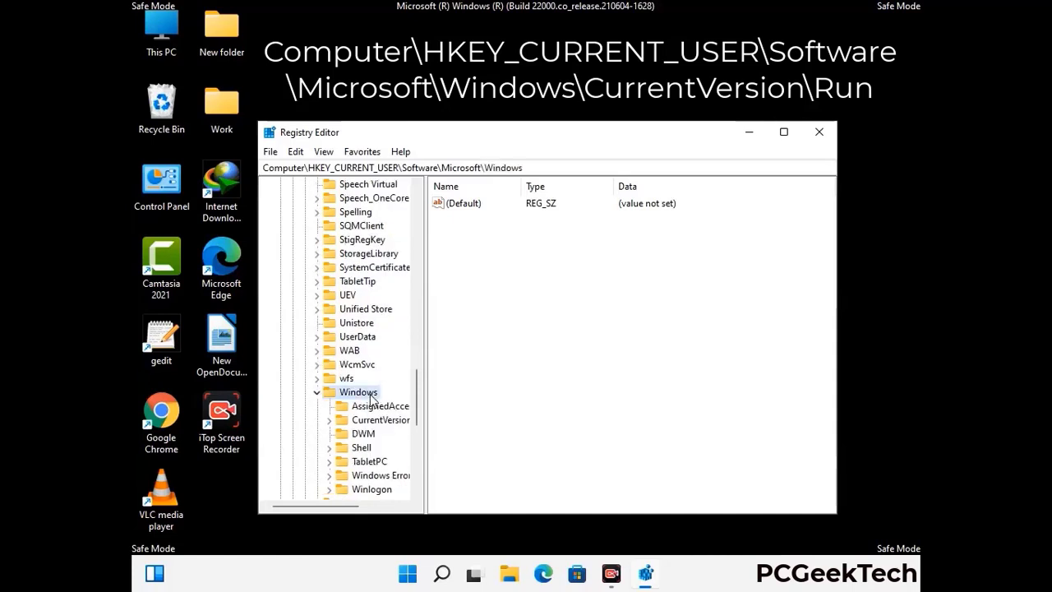
{"action": "double_click", "coordinate": [382, 379]}
{"action": "scroll", "coordinate": [378, 355], "scroll_direction": "down", "scroll_amount": 10}
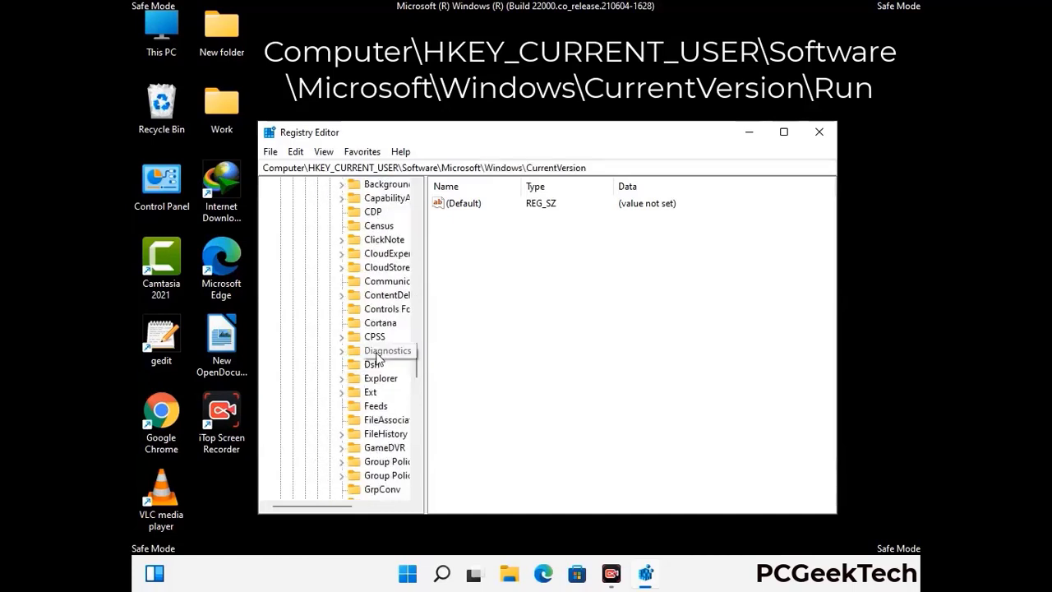
{"action": "scroll", "coordinate": [378, 355], "scroll_direction": "down", "scroll_amount": 4}
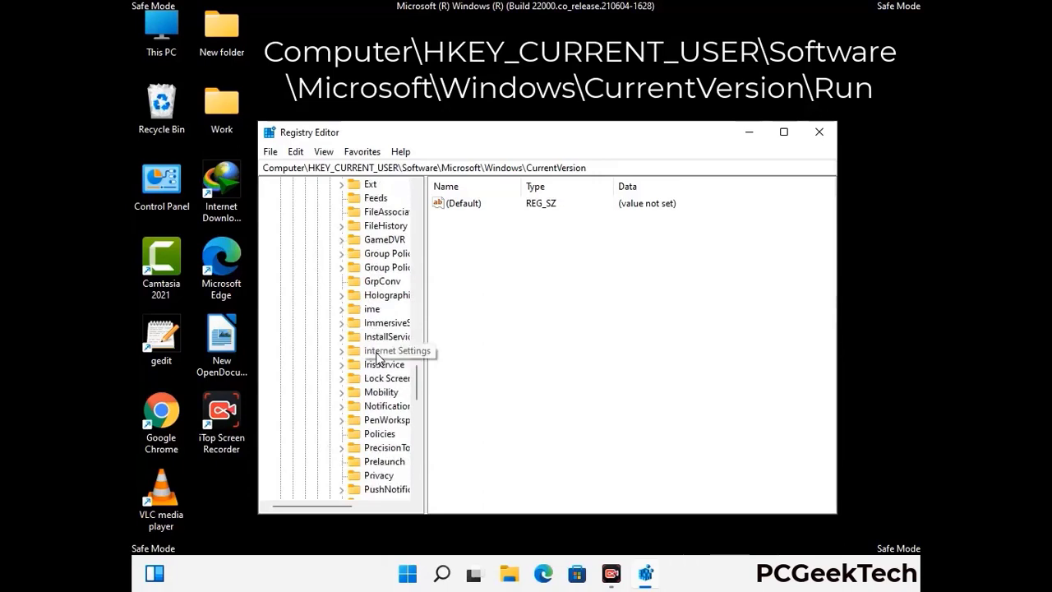
{"action": "scroll", "coordinate": [377, 356], "scroll_direction": "down", "scroll_amount": 1}
{"action": "scroll", "coordinate": [378, 355], "scroll_direction": "down", "scroll_amount": 1}
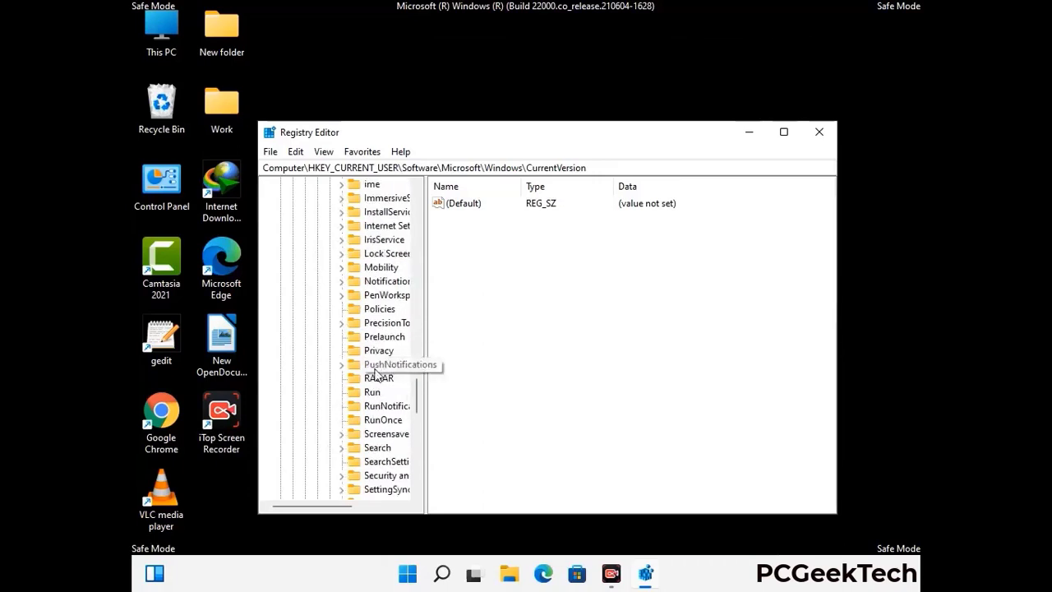
Step: Delete the ScreenRec value from the Run key and confirm the deletion
{"action": "left_click", "coordinate": [374, 395]}
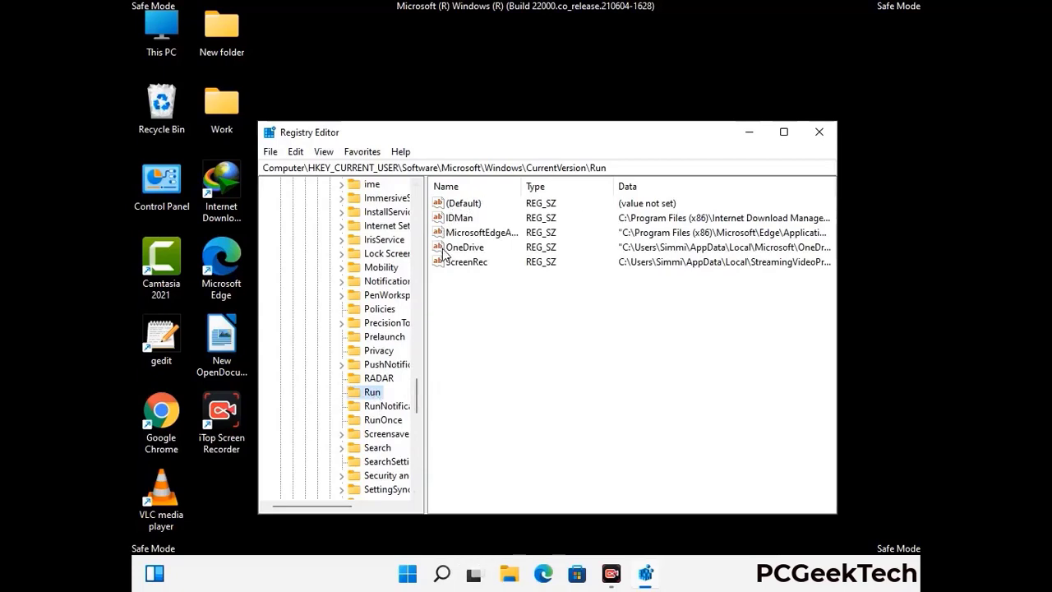
{"action": "left_click", "coordinate": [465, 264]}
{"action": "left_click", "coordinate": [493, 263]}
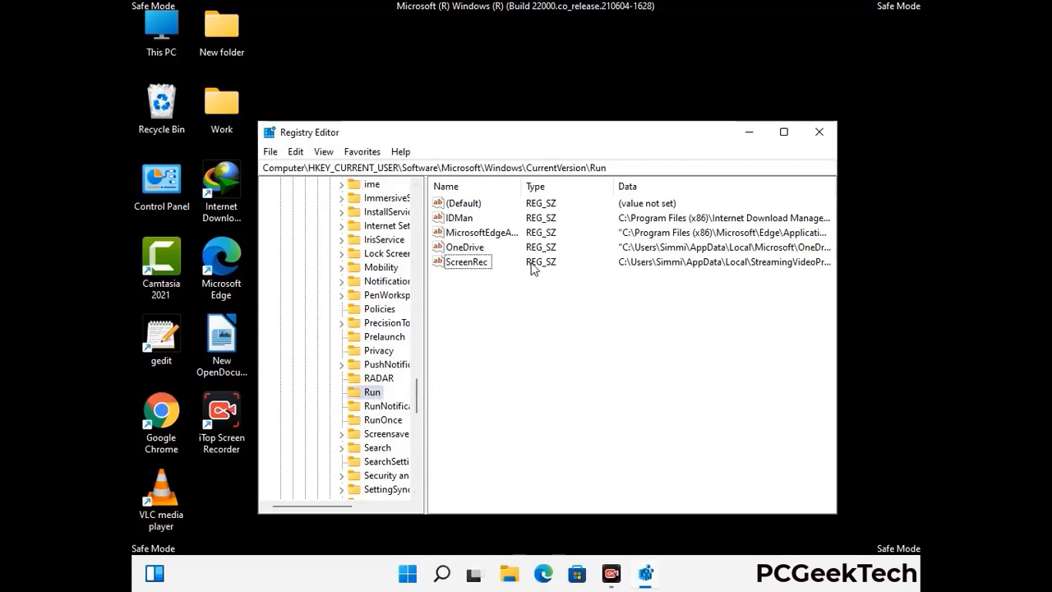
{"action": "left_click", "coordinate": [476, 268]}
{"action": "right_click", "coordinate": [475, 269]}
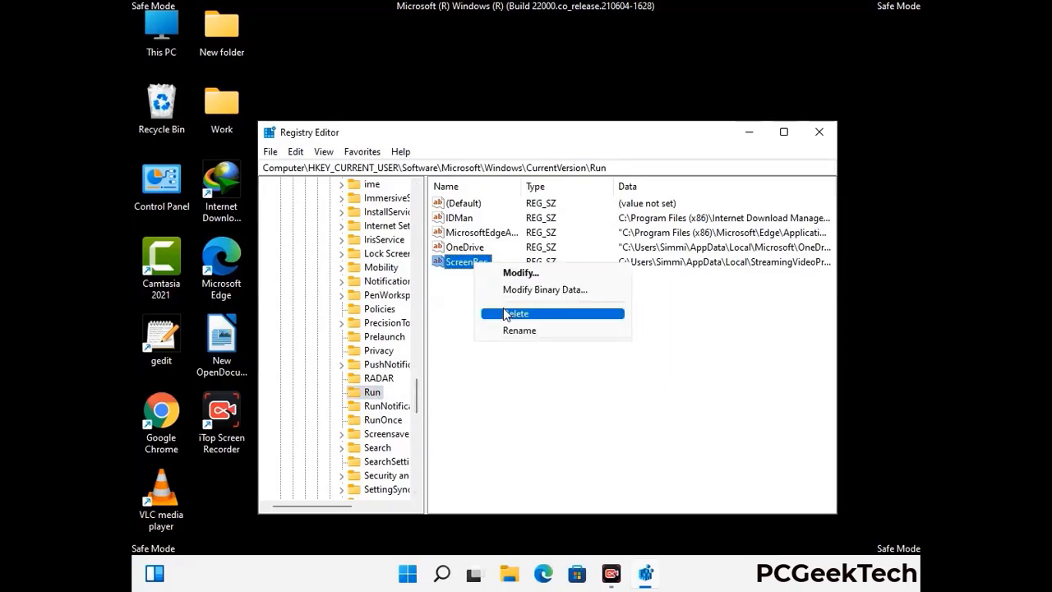
{"action": "left_click", "coordinate": [505, 313]}
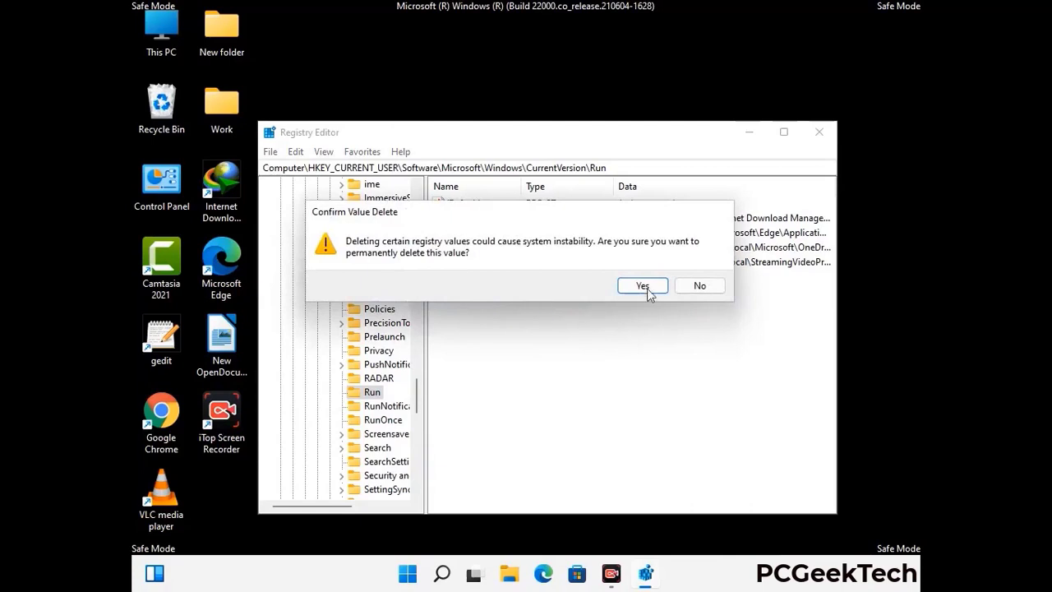
{"action": "left_click", "coordinate": [643, 286]}
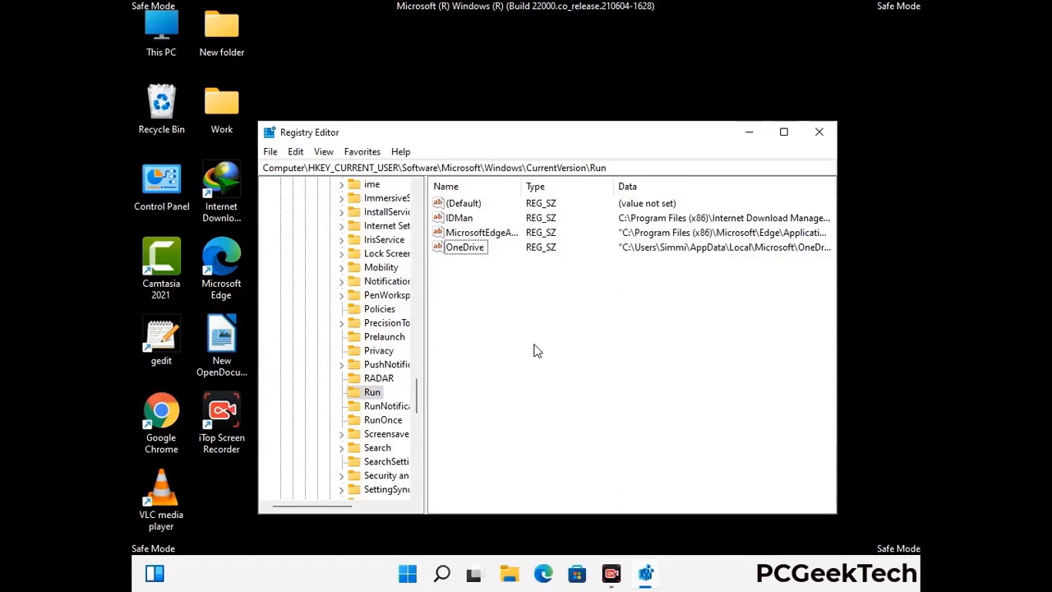
Step: Search the registry for 'Virus Name', stop the search, and close Registry Editor
{"action": "key", "text": "ctrl+f"}
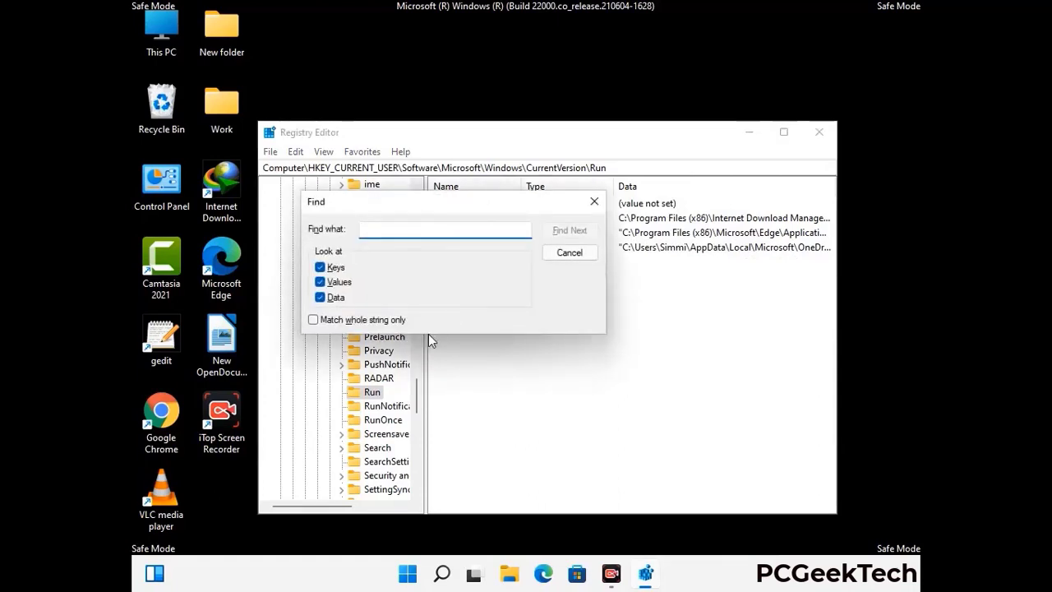
{"action": "type", "text": "Virus Name"}
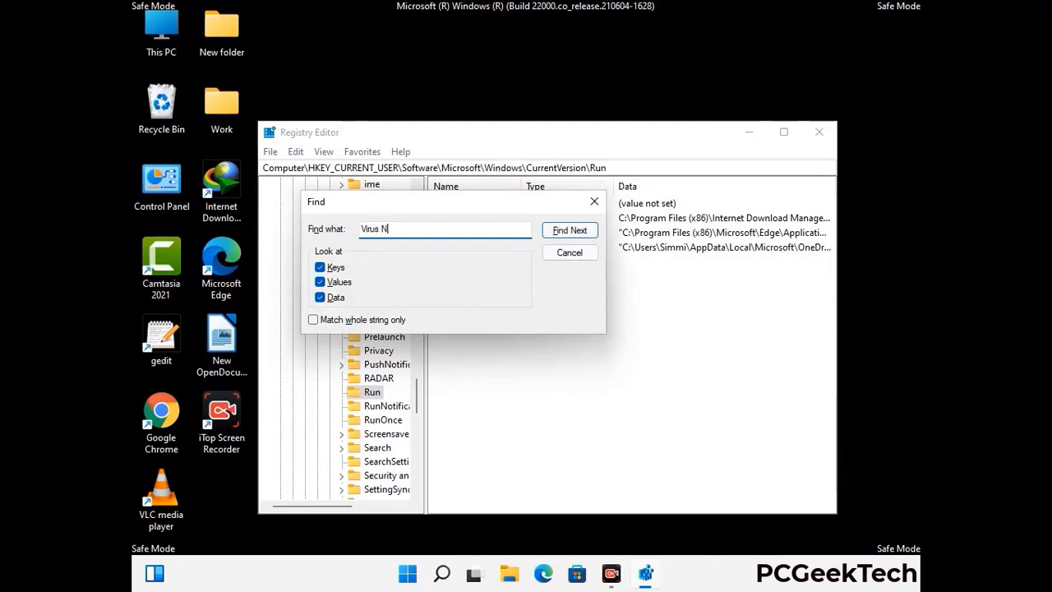
{"action": "left_click", "coordinate": [559, 234]}
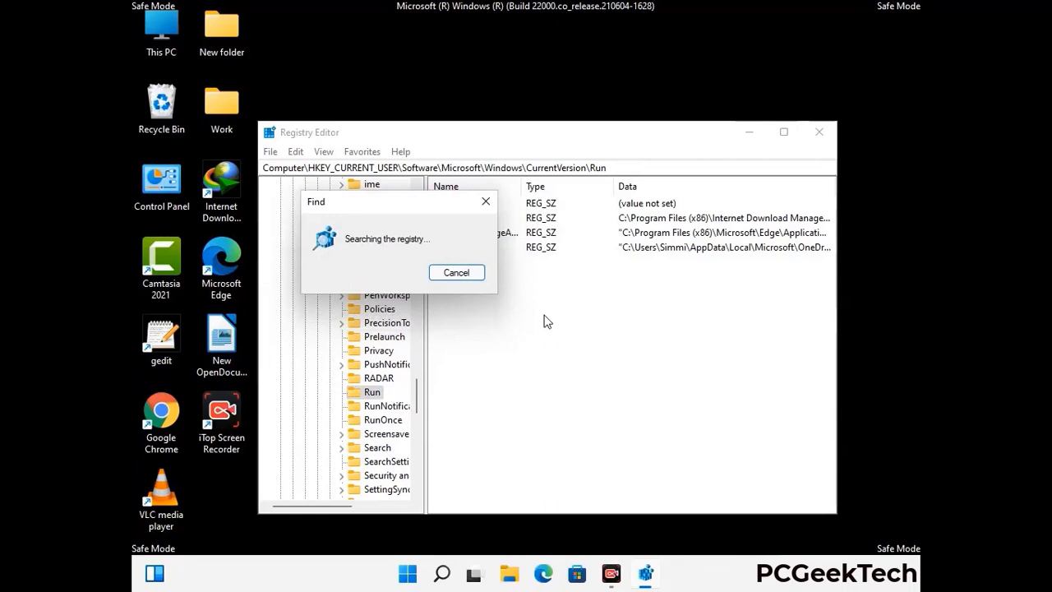
{"action": "left_click", "coordinate": [486, 201]}
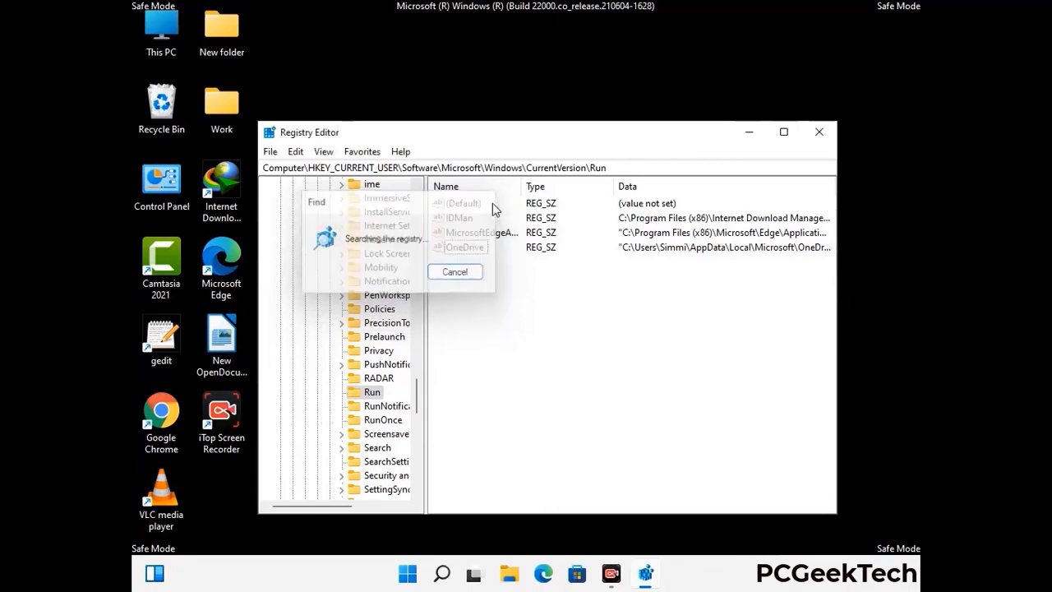
{"action": "left_click", "coordinate": [821, 134]}
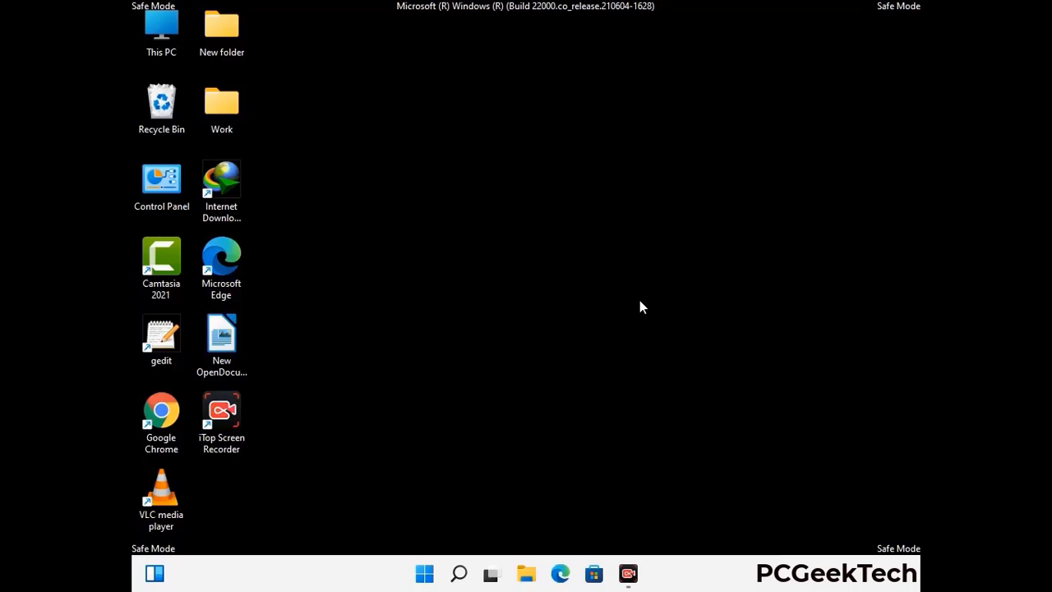
Step: Run msconfig and untick Safe boot on the System Configuration Boot tab
{"action": "key", "text": "super+r"}
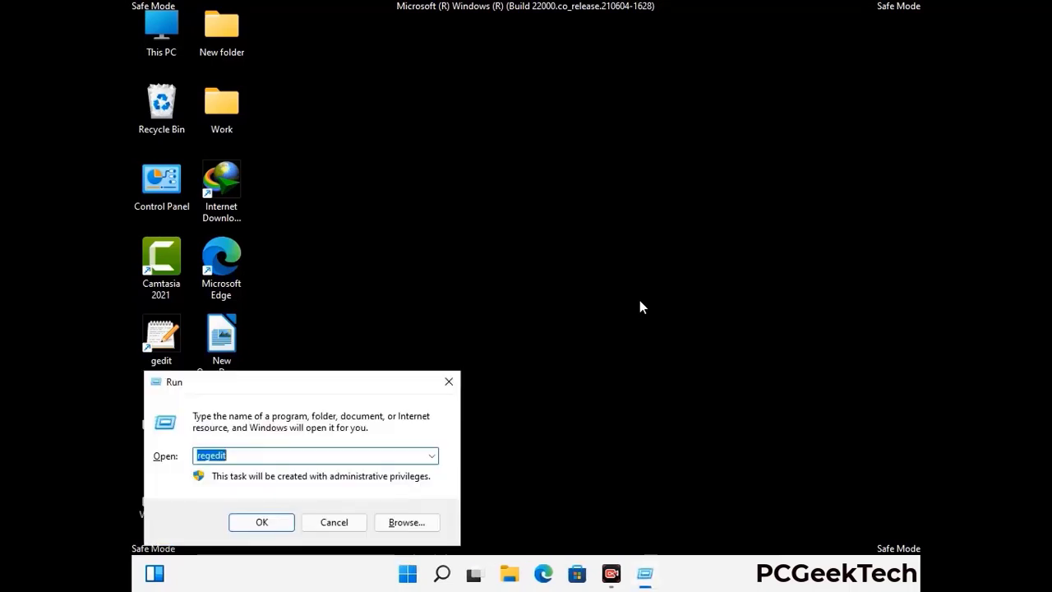
{"action": "left_click_drag", "start_coordinate": [305, 383], "coordinate": [538, 161]}
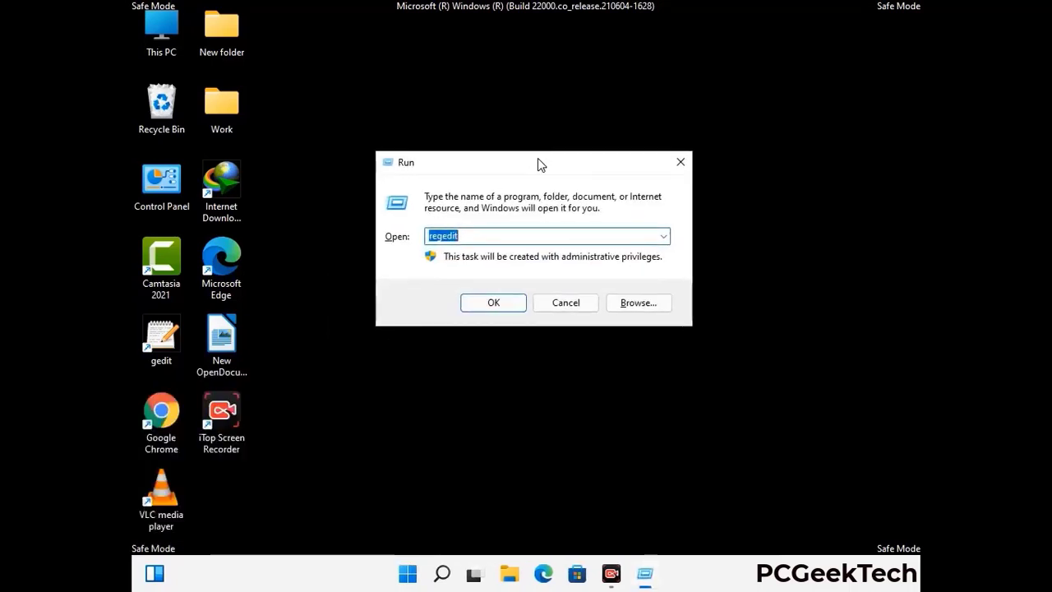
{"action": "type", "text": "msconfig"}
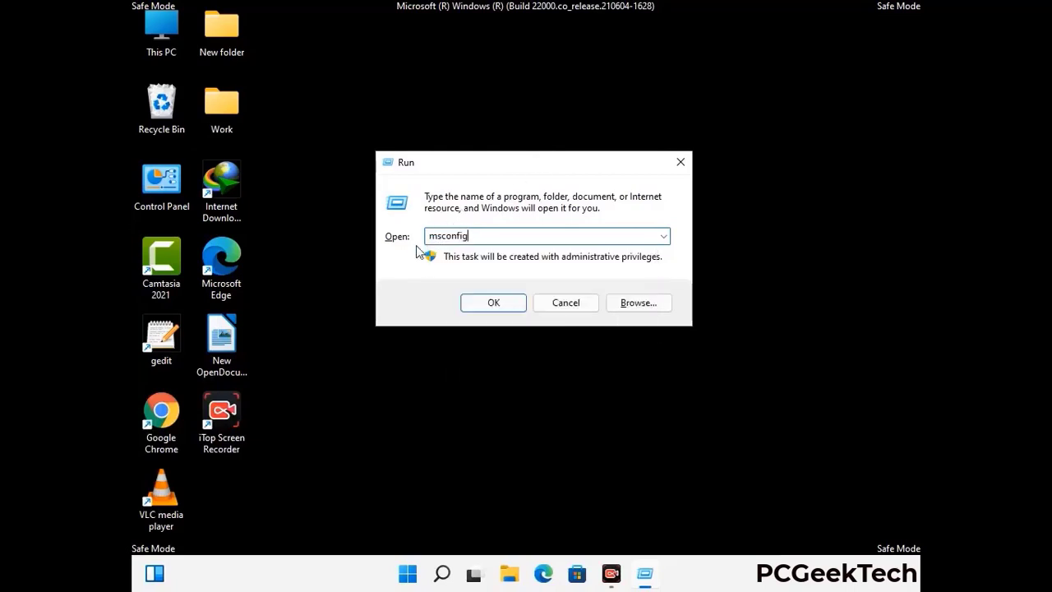
{"action": "left_click", "coordinate": [488, 302]}
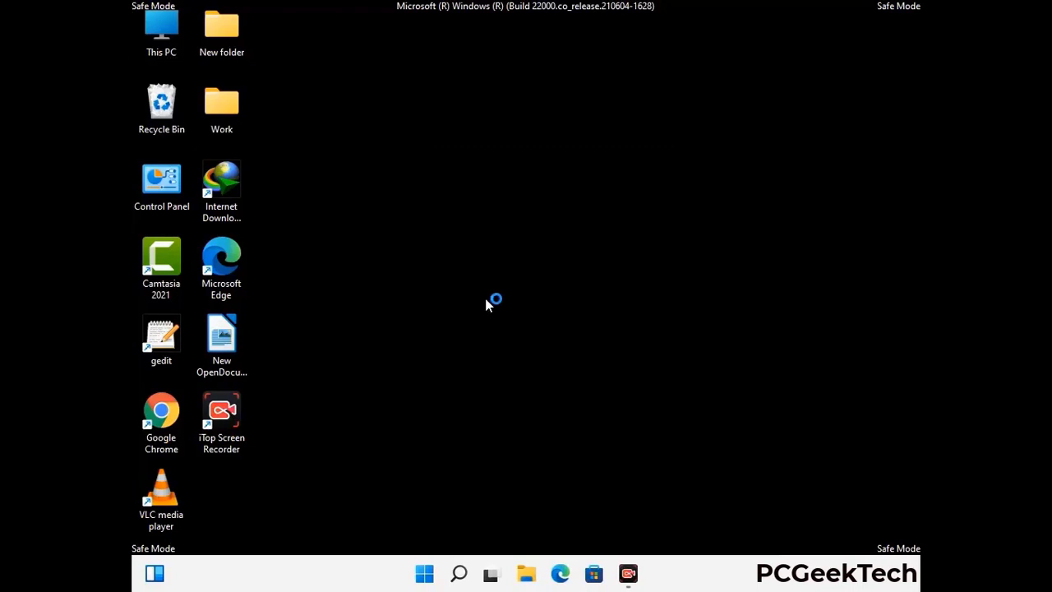
{"action": "left_click", "coordinate": [365, 167]}
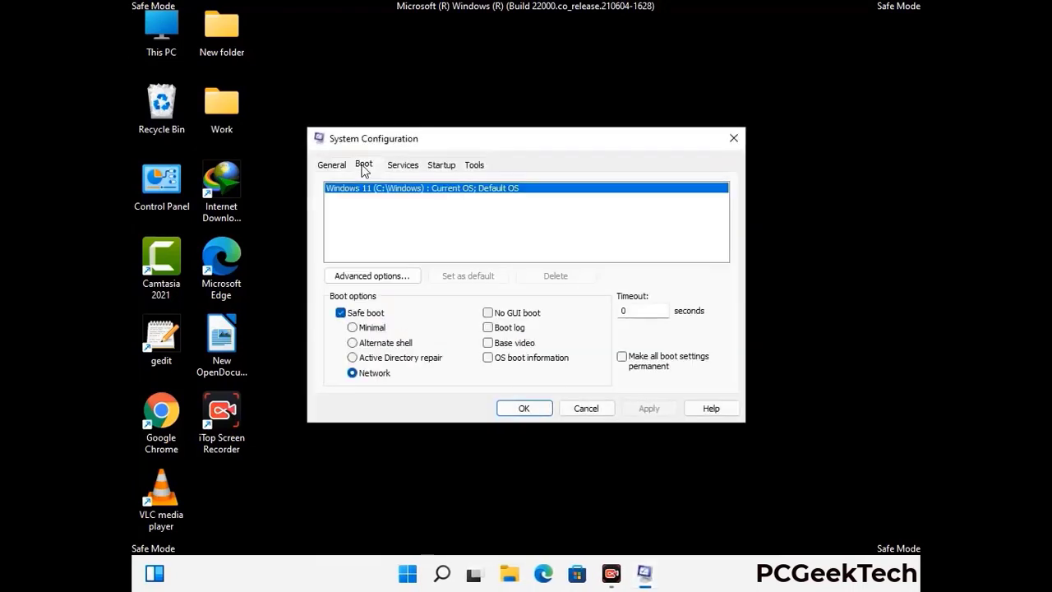
{"action": "left_click", "coordinate": [340, 313]}
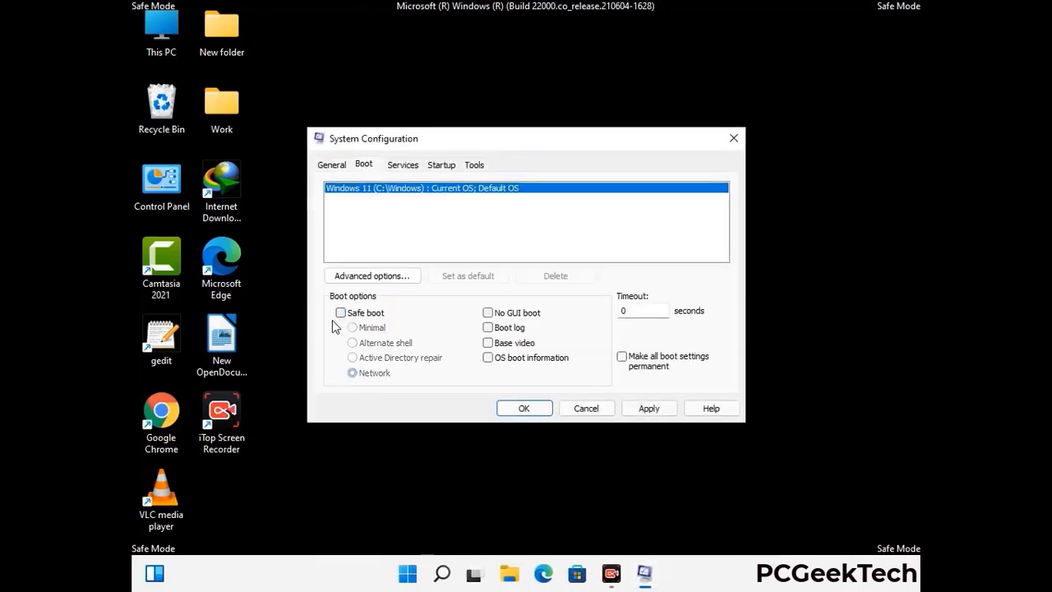